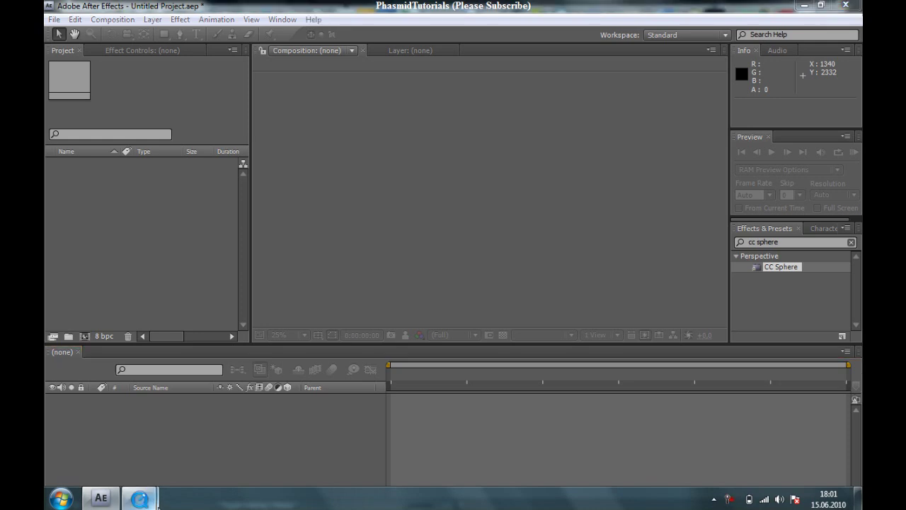
- Watch the example page-turn clips, including PhasmidTutorials, in QuickTime, then close the player
{"action": "mouse_move", "coordinate": [140, 498]}
{"action": "left_click", "coordinate": [135, 437]}
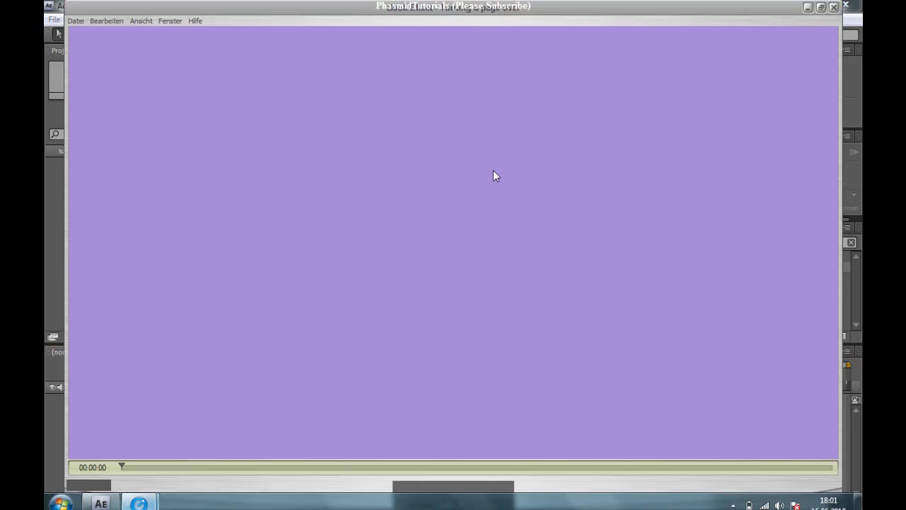
{"action": "left_click", "coordinate": [446, 498]}
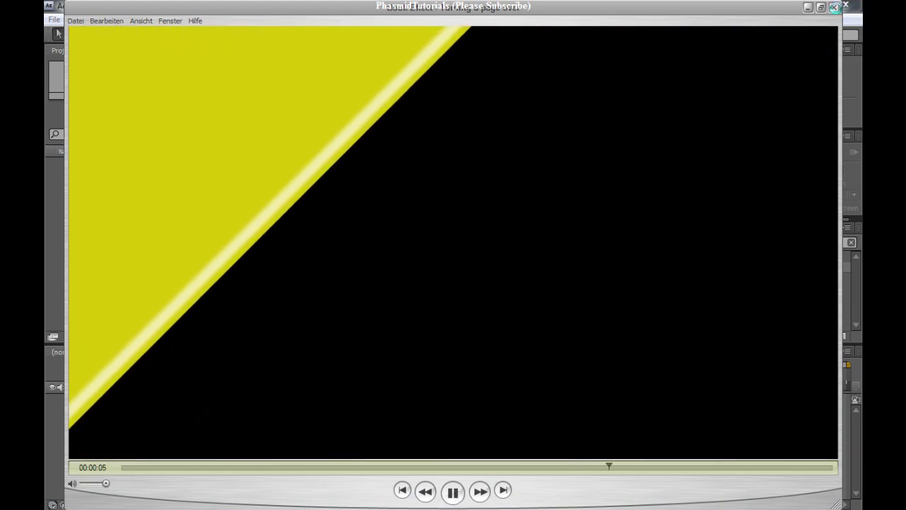
{"action": "left_click", "coordinate": [834, 7]}
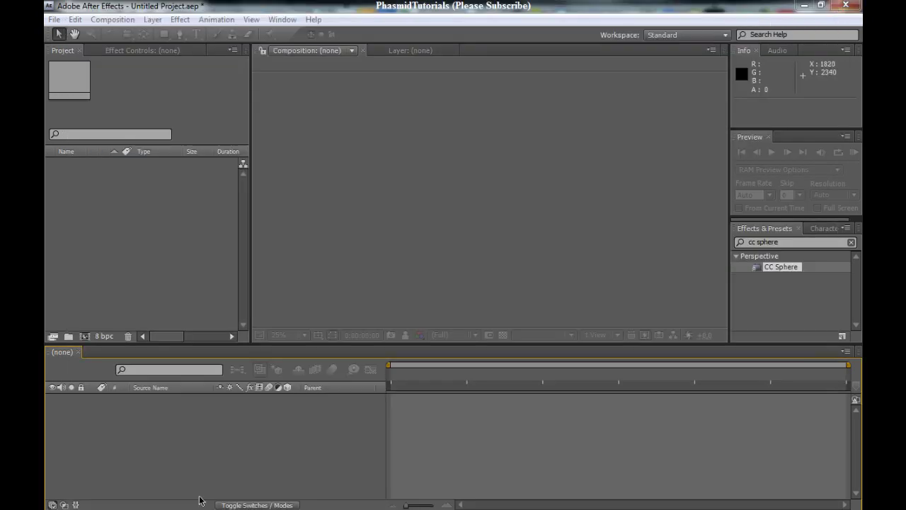
{"action": "left_click", "coordinate": [152, 500]}
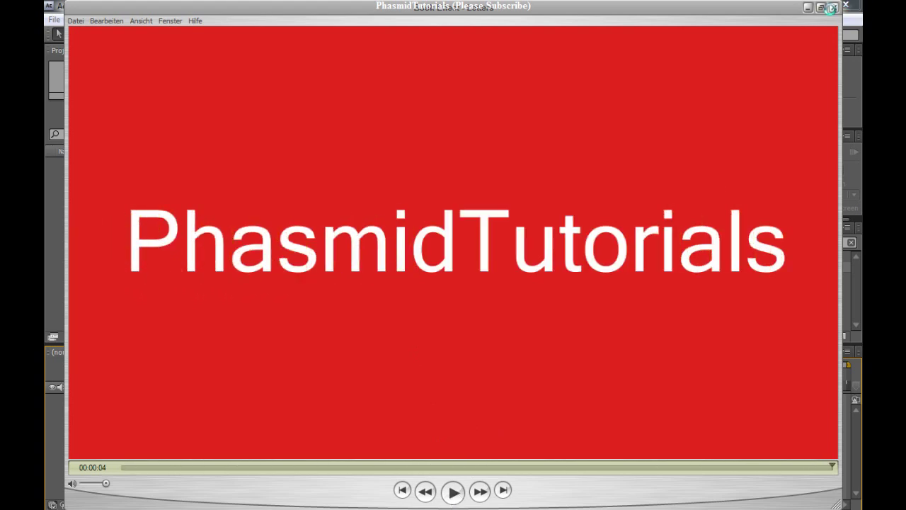
{"action": "left_click", "coordinate": [834, 7]}
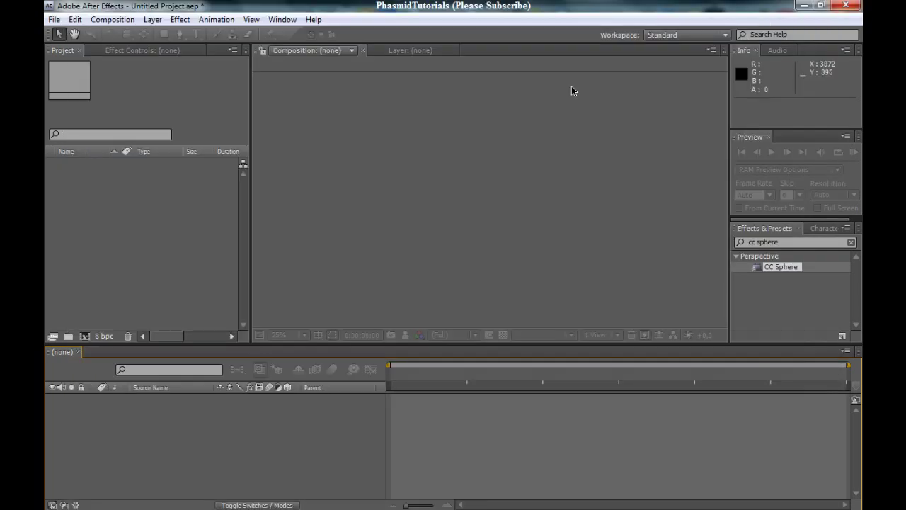
- Create Comp 1 from the HDV 720 preset: 1280×720, 22 seconds
{"action": "left_click", "coordinate": [121, 22]}
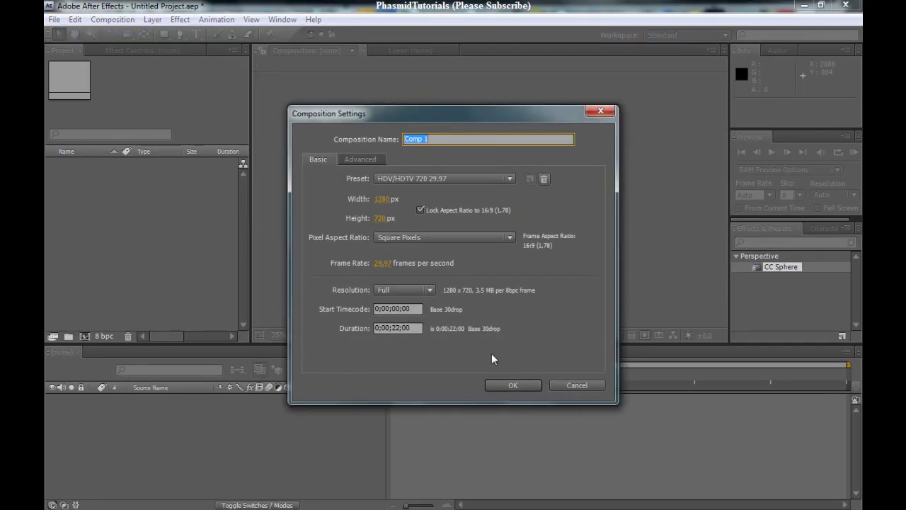
{"action": "left_click", "coordinate": [513, 384]}
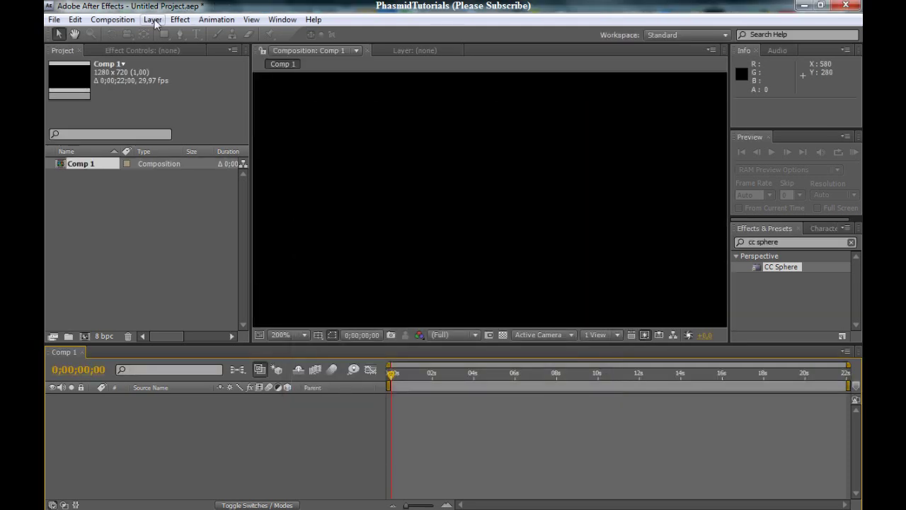
{"action": "left_click", "coordinate": [154, 21]}
{"action": "left_click", "coordinate": [154, 21]}
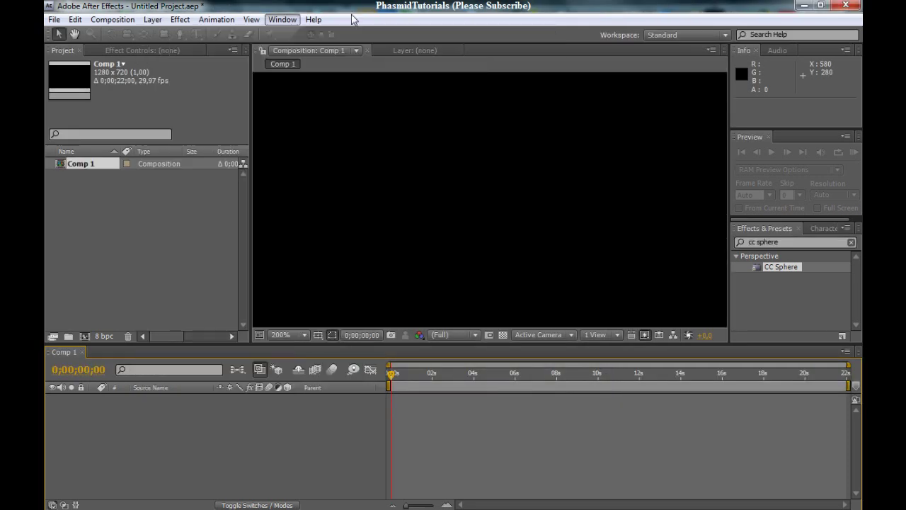
{"action": "left_click", "coordinate": [153, 20]}
{"action": "mouse_move", "coordinate": [184, 34]}
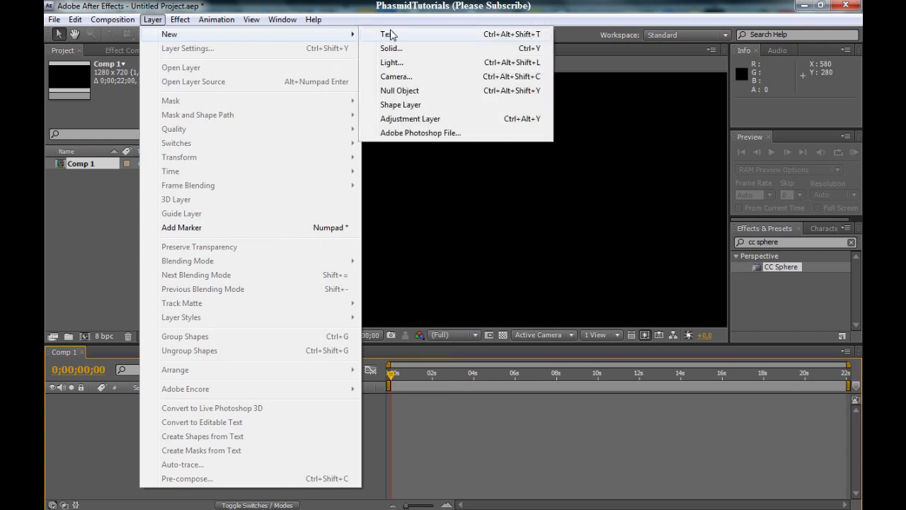
- Add a comp-sized blue 4A59A8 solid, Medium Gray-Blue Solid 1
{"action": "left_click", "coordinate": [393, 48]}
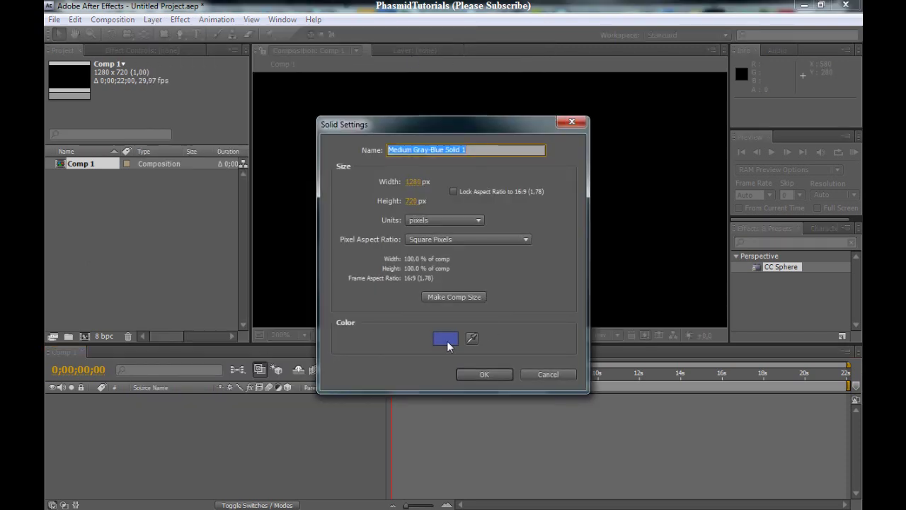
{"action": "left_click", "coordinate": [446, 340]}
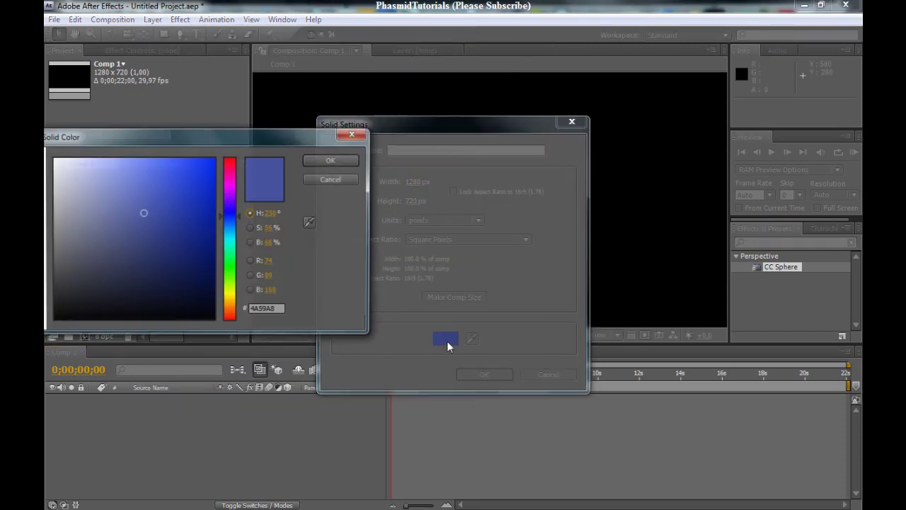
{"action": "left_click", "coordinate": [327, 156]}
{"action": "left_click", "coordinate": [492, 372]}
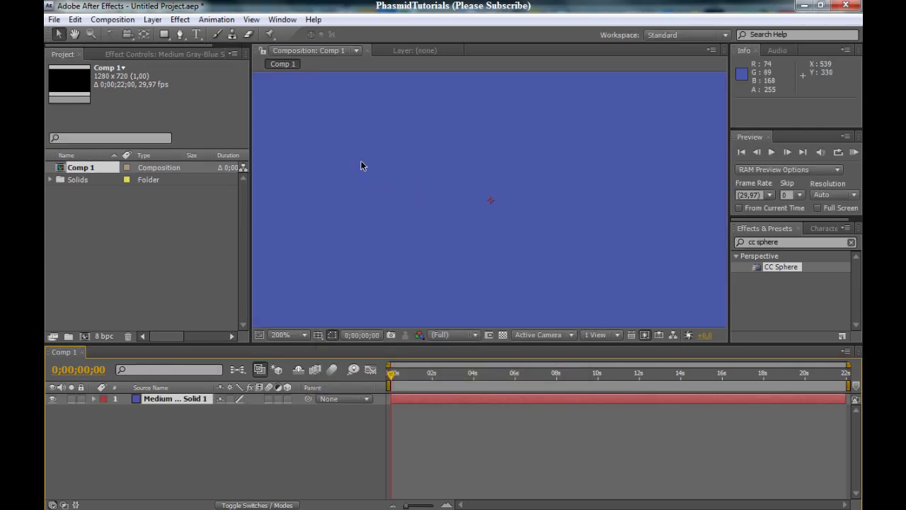
- Apply CC Page Turn to the blue solid with a small lower-right curl at fold position 1198, 594
{"action": "scroll", "coordinate": [360, 166], "scroll_direction": "down", "scroll_amount": 2}
{"action": "left_click", "coordinate": [789, 230]}
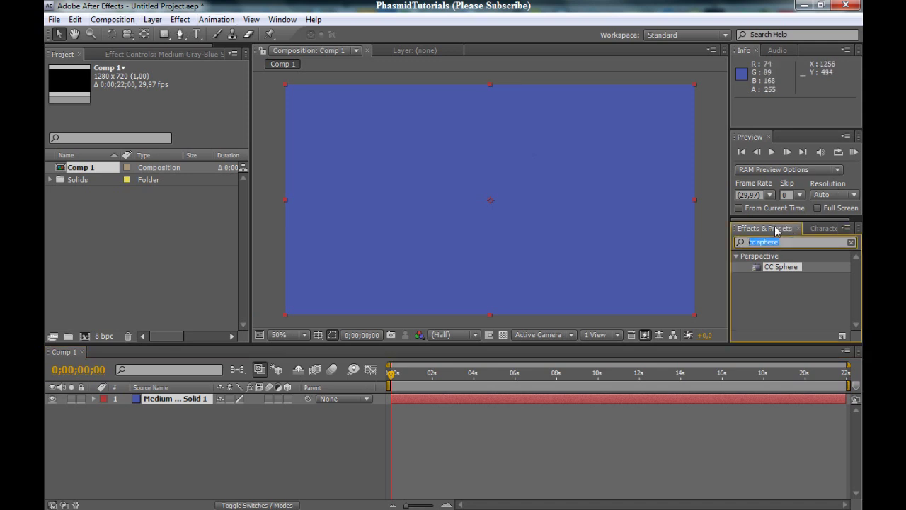
{"action": "type", "text": "page"}
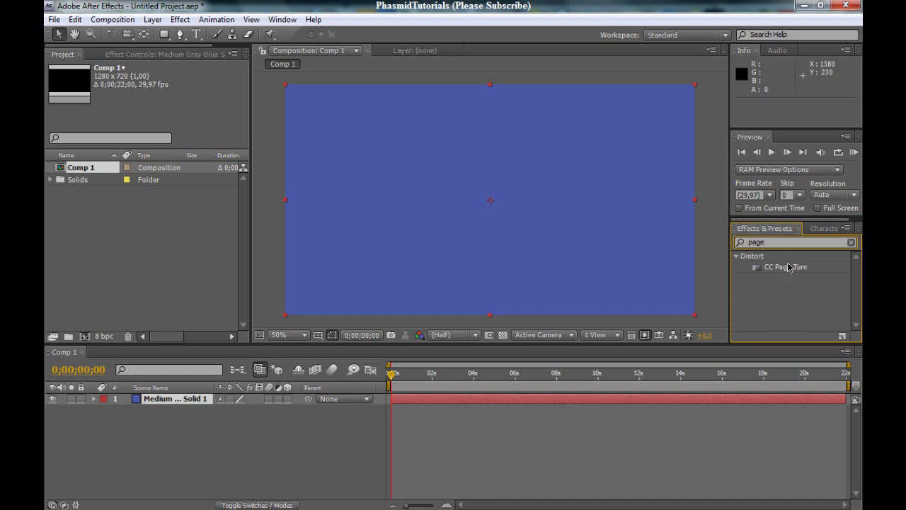
{"action": "left_click_drag", "start_coordinate": [789, 270], "coordinate": [185, 407]}
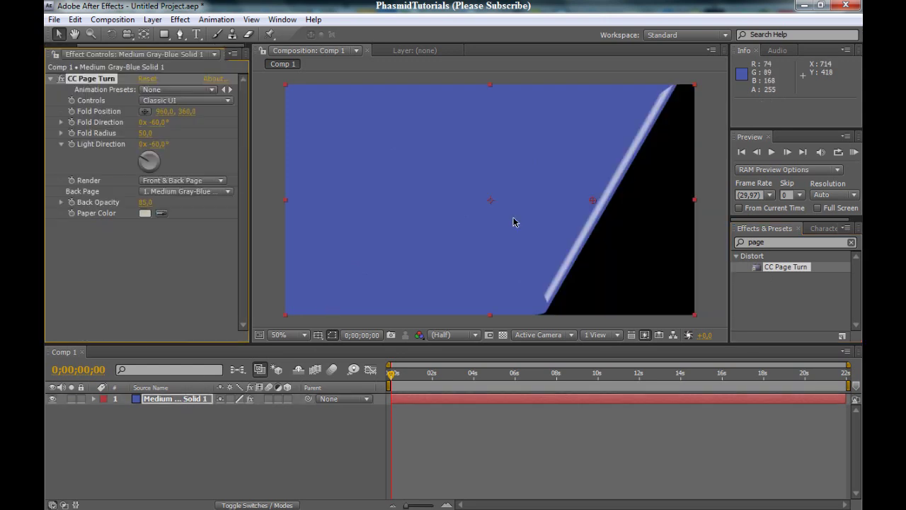
{"action": "left_click_drag", "start_coordinate": [593, 200], "coordinate": [651, 225]}
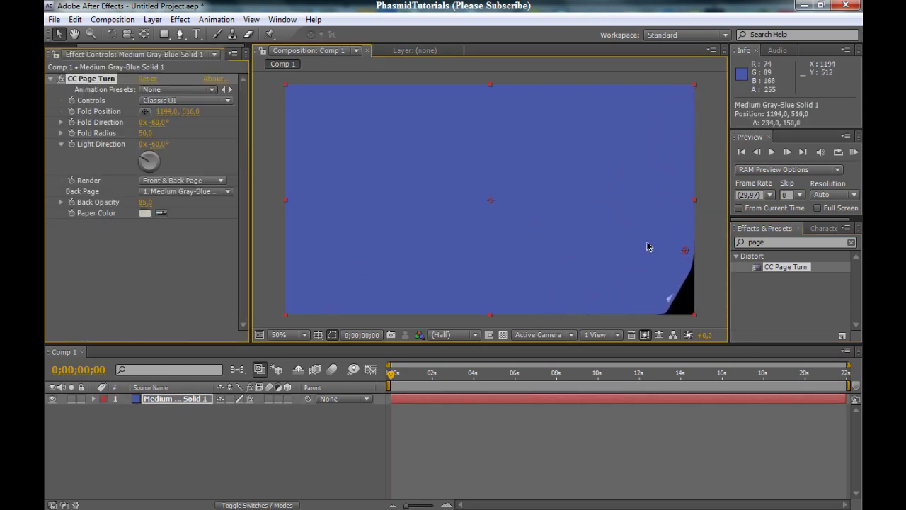
{"action": "mouse_move", "coordinate": [651, 225]}
{"action": "left_mouse_down"}
{"action": "mouse_move", "coordinate": [344, 198]}
{"action": "mouse_move", "coordinate": [426, 226]}
{"action": "mouse_move", "coordinate": [683, 277]}
{"action": "mouse_move", "coordinate": [669, 274]}
{"action": "left_mouse_up"}
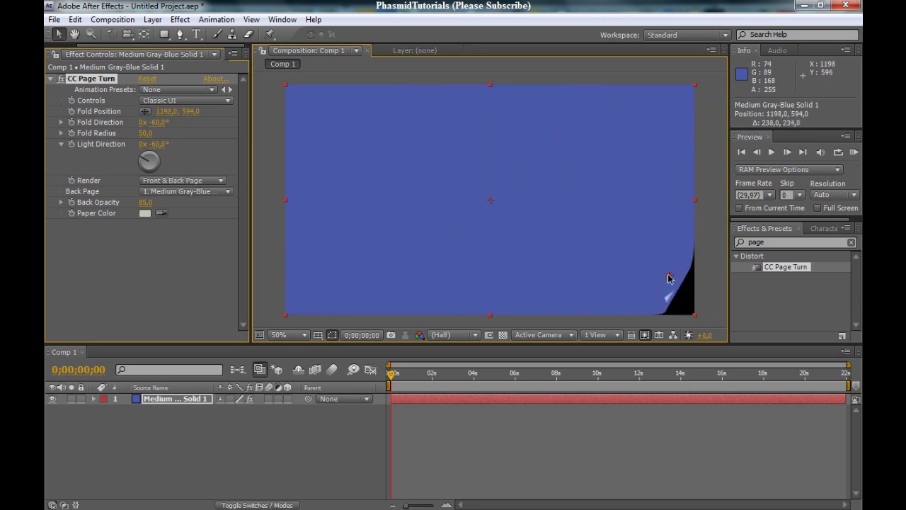
{"action": "left_click", "coordinate": [201, 189]}
- Show plain paper on the curl's back and enlarge the curl to fold position 946, 466
{"action": "left_click", "coordinate": [78, 193]}
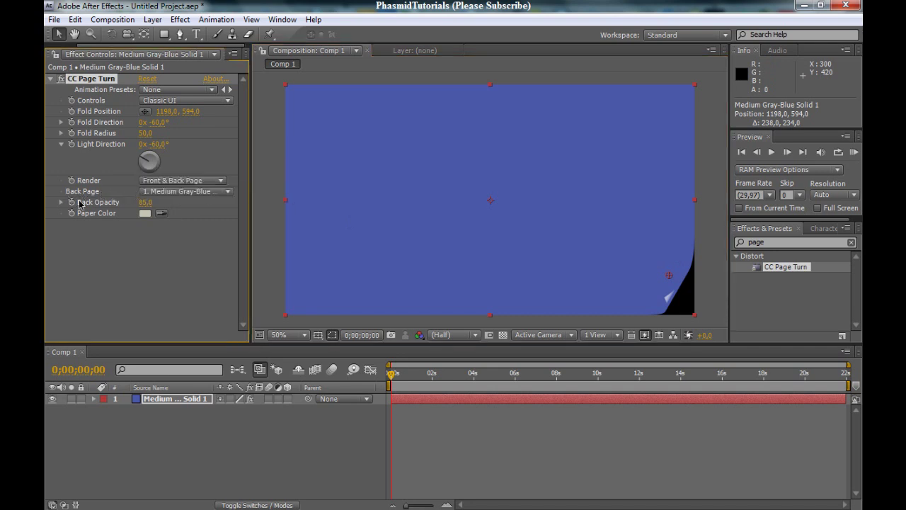
{"action": "left_click", "coordinate": [181, 195]}
{"action": "left_click", "coordinate": [190, 174]}
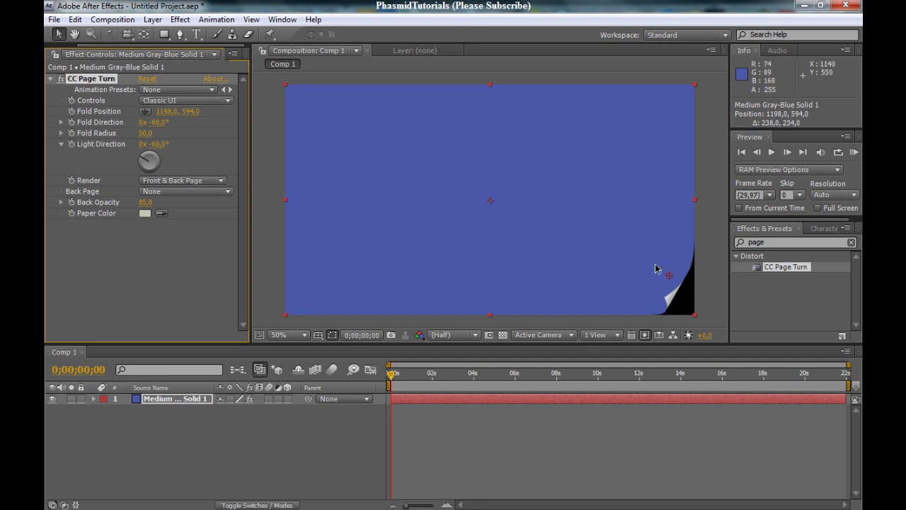
{"action": "mouse_move", "coordinate": [671, 281]}
{"action": "left_mouse_down"}
{"action": "mouse_move", "coordinate": [481, 223]}
{"action": "mouse_move", "coordinate": [618, 257]}
{"action": "left_mouse_up"}
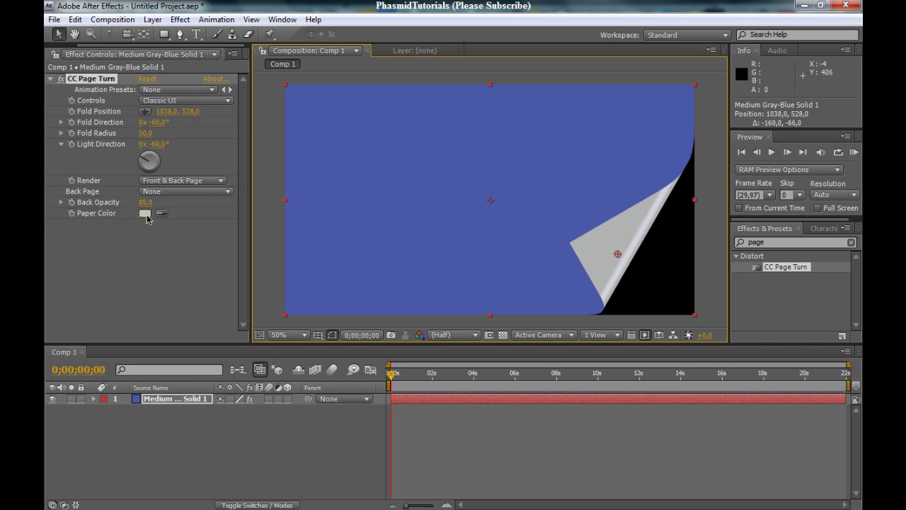
- Set the CC Page Turn paper colour to yellow E9E954
{"action": "left_click", "coordinate": [145, 213]}
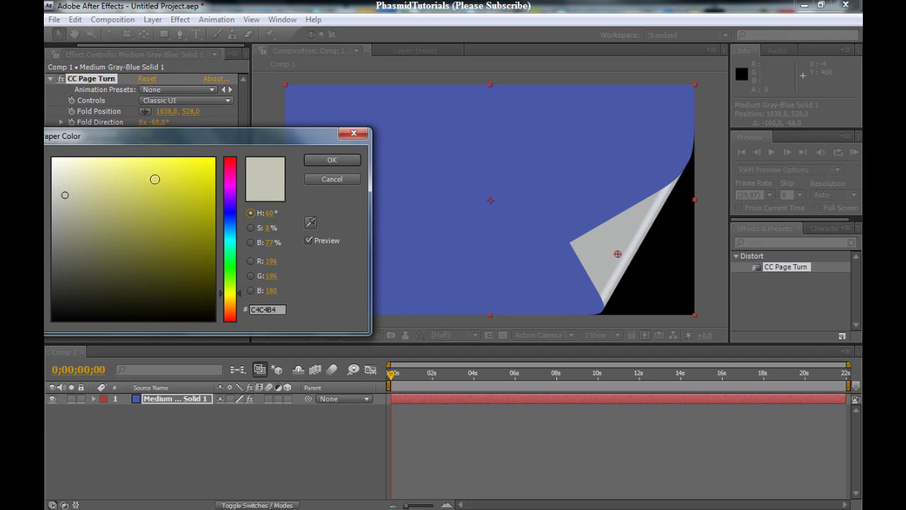
{"action": "mouse_move", "coordinate": [155, 179]}
{"action": "left_mouse_down"}
{"action": "mouse_move", "coordinate": [151, 188]}
{"action": "mouse_move", "coordinate": [186, 210]}
{"action": "mouse_move", "coordinate": [208, 176]}
{"action": "mouse_move", "coordinate": [146, 170]}
{"action": "mouse_move", "coordinate": [161, 171]}
{"action": "left_mouse_up"}
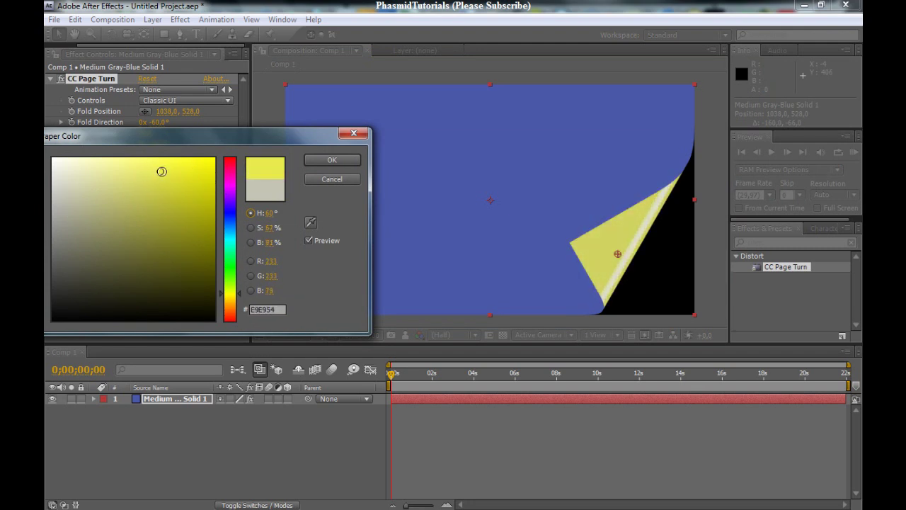
{"action": "left_click", "coordinate": [331, 161]}
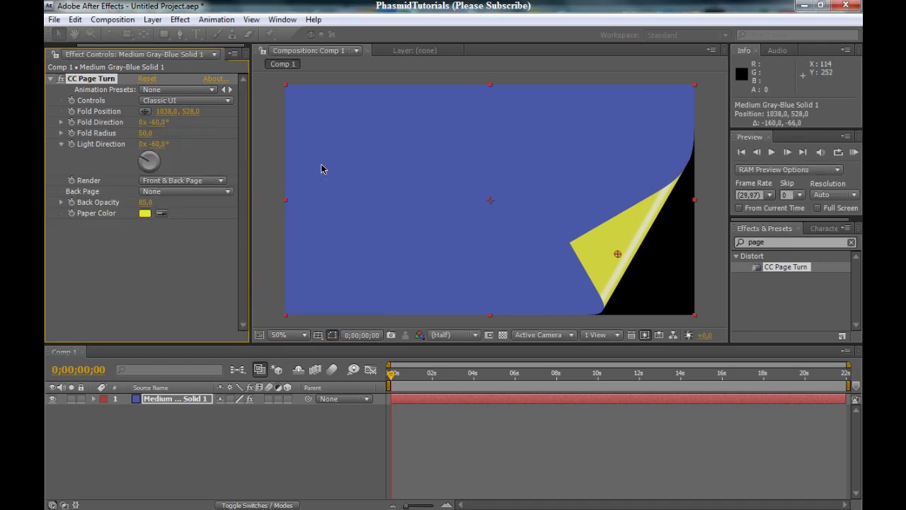
- Set fold direction to -130° and fold position to 1713, 472, pushing the curl off-frame
{"action": "mouse_move", "coordinate": [618, 256]}
{"action": "left_mouse_down"}
{"action": "mouse_move", "coordinate": [543, 226]}
{"action": "mouse_move", "coordinate": [588, 235]}
{"action": "left_mouse_up"}
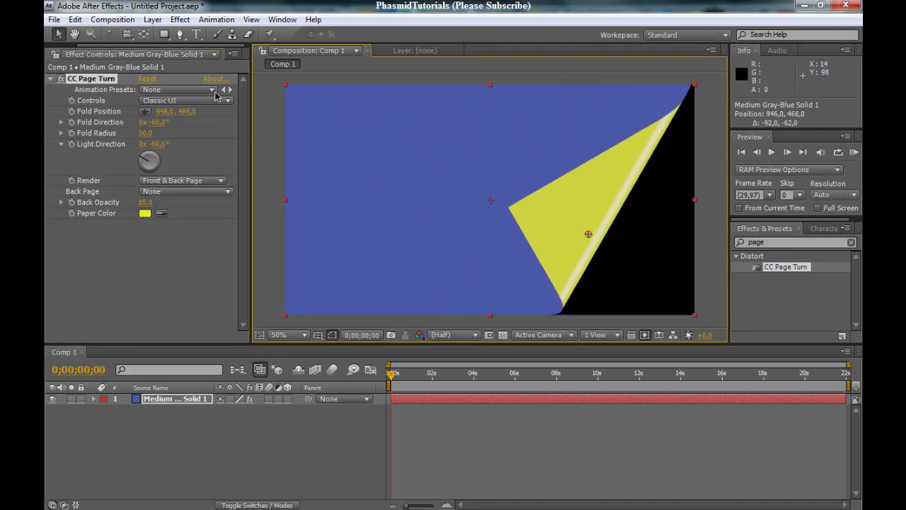
{"action": "left_click_drag", "start_coordinate": [161, 111], "coordinate": [46, 116]}
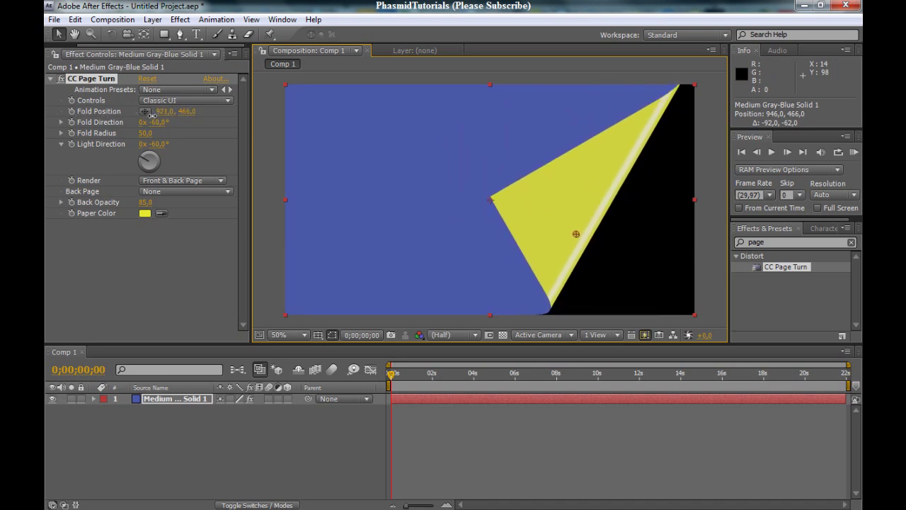
{"action": "left_click_drag", "start_coordinate": [45, 116], "coordinate": [202, 119]}
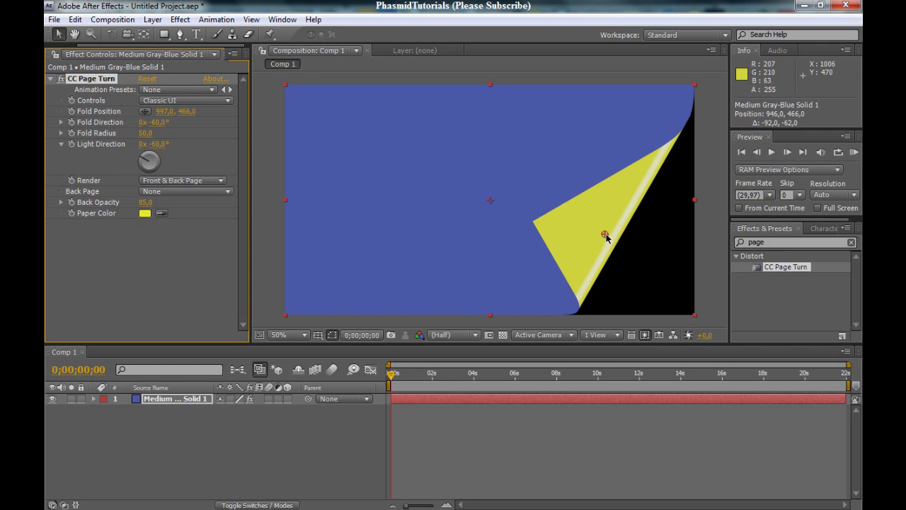
{"action": "mouse_move", "coordinate": [605, 235]}
{"action": "left_mouse_down"}
{"action": "mouse_move", "coordinate": [513, 234]}
{"action": "mouse_move", "coordinate": [528, 236]}
{"action": "left_mouse_up"}
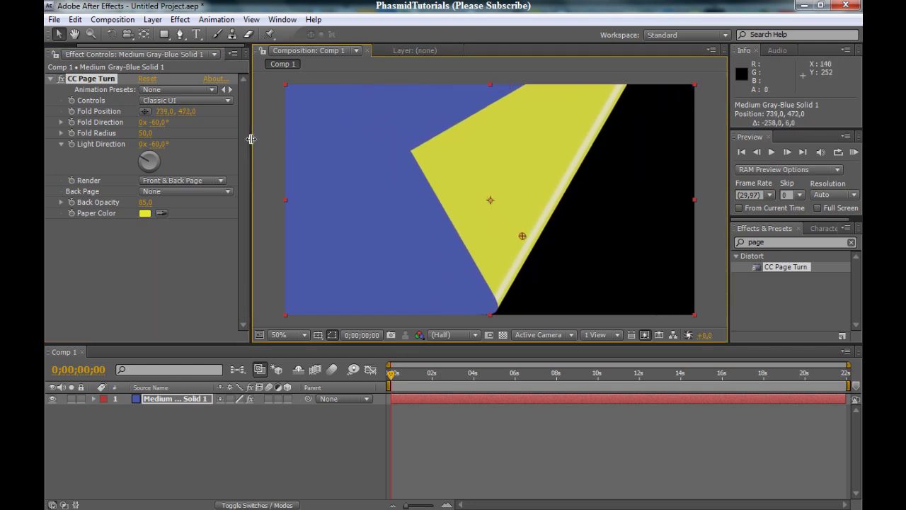
{"action": "mouse_move", "coordinate": [155, 126]}
{"action": "left_mouse_down"}
{"action": "mouse_move", "coordinate": [96, 161]}
{"action": "mouse_move", "coordinate": [154, 126]}
{"action": "mouse_move", "coordinate": [178, 160]}
{"action": "mouse_move", "coordinate": [171, 195]}
{"action": "left_mouse_up"}
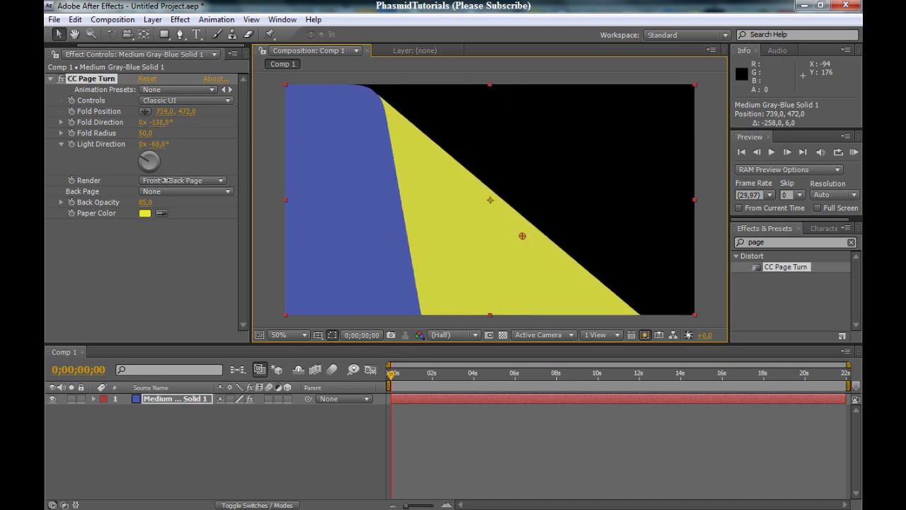
{"action": "left_click_drag", "start_coordinate": [171, 195], "coordinate": [166, 171]}
{"action": "left_click_drag", "start_coordinate": [165, 119], "coordinate": [709, 107]}
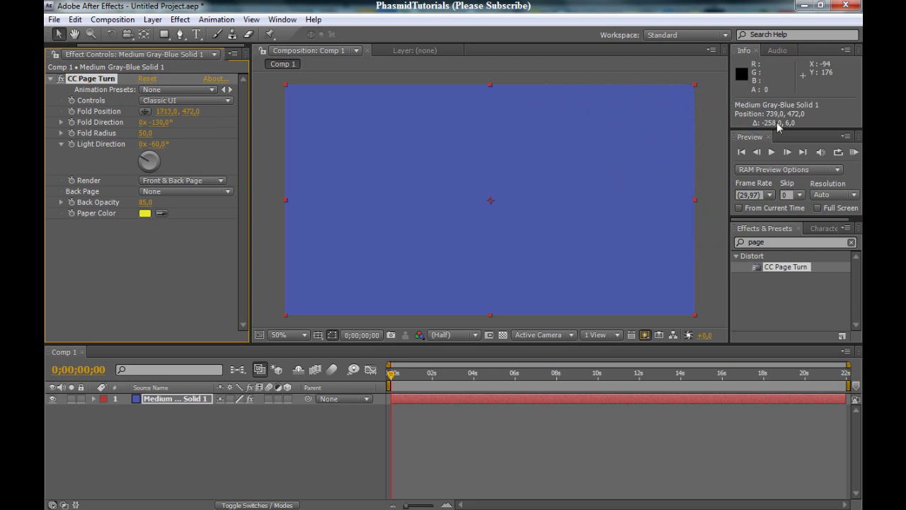
- Preview the comp and set a Fold Position keyframe at frame 0 with the page flat
{"action": "left_click", "coordinate": [392, 377]}
{"action": "key", "text": "space"}
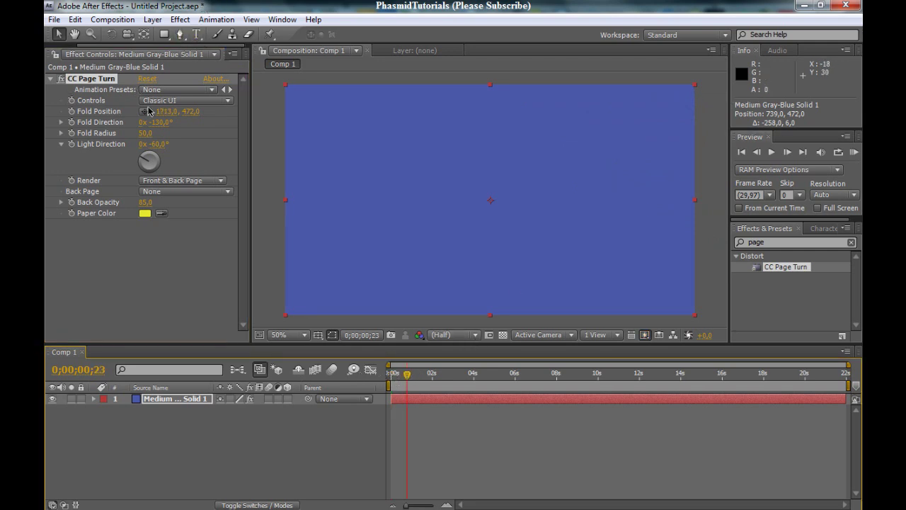
{"action": "left_click", "coordinate": [73, 112]}
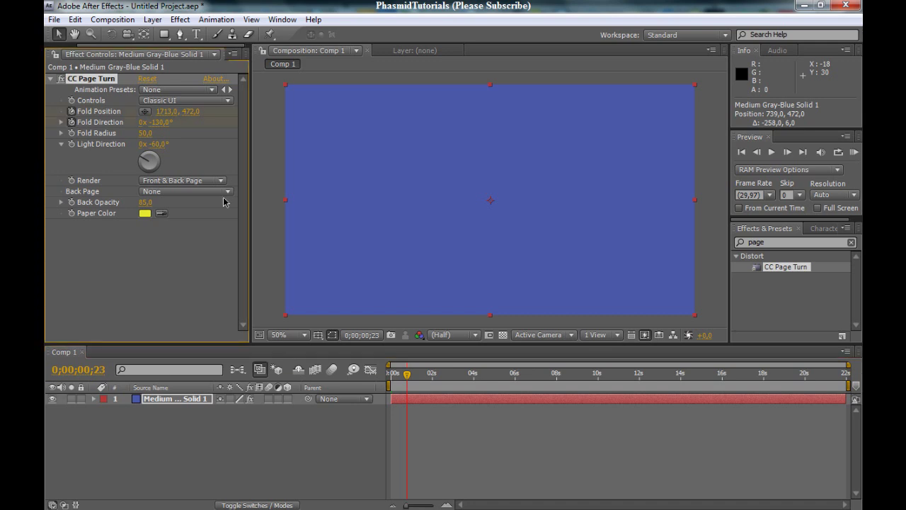
- At 4;06, keyframe the fold peeling far across the frame at about -67° direction
{"action": "left_click_drag", "start_coordinate": [407, 375], "coordinate": [477, 375]}
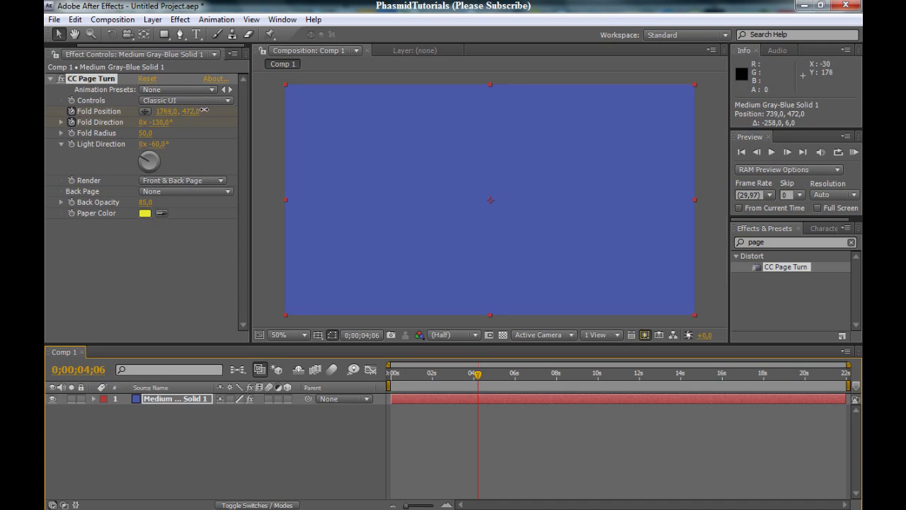
{"action": "left_click", "coordinate": [71, 112]}
{"action": "left_click_drag", "start_coordinate": [163, 111], "coordinate": [119, 144]}
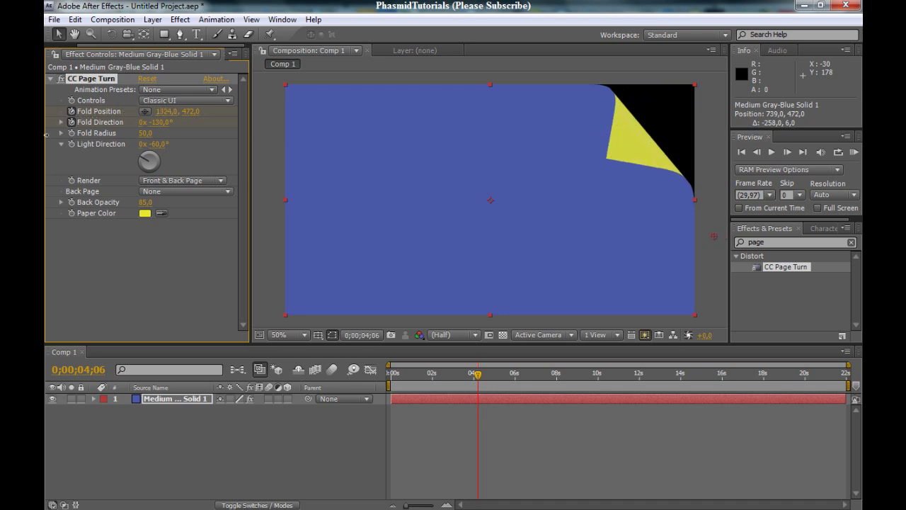
{"action": "left_click_drag", "start_coordinate": [164, 106], "coordinate": [144, 125]}
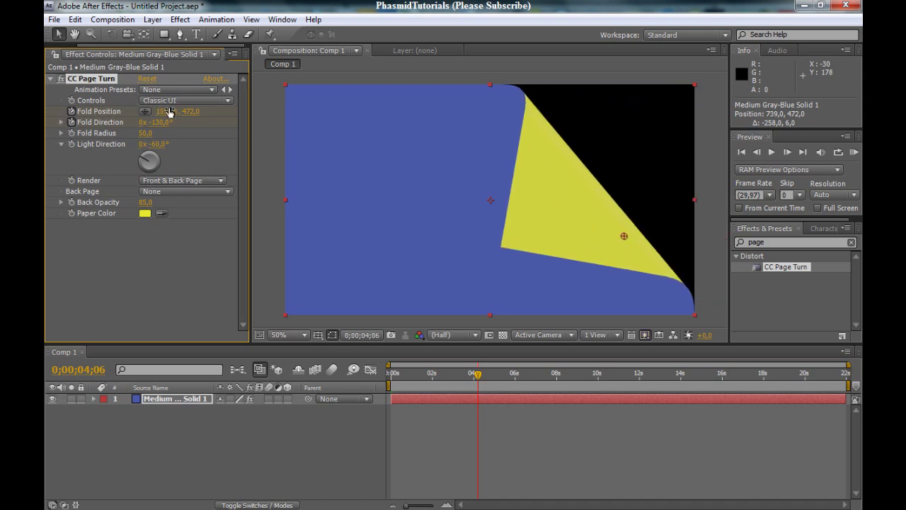
{"action": "left_click_drag", "start_coordinate": [162, 123], "coordinate": [202, 121]}
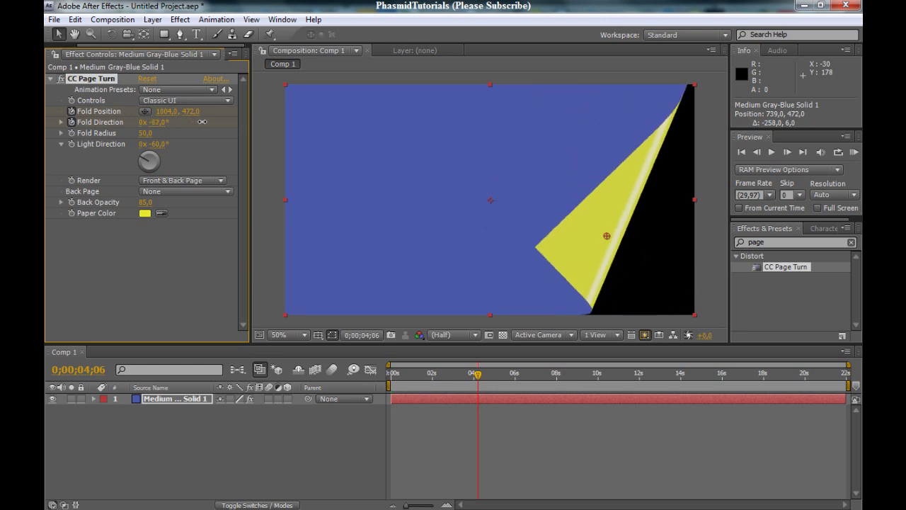
{"action": "left_click_drag", "start_coordinate": [161, 113], "coordinate": [94, 116]}
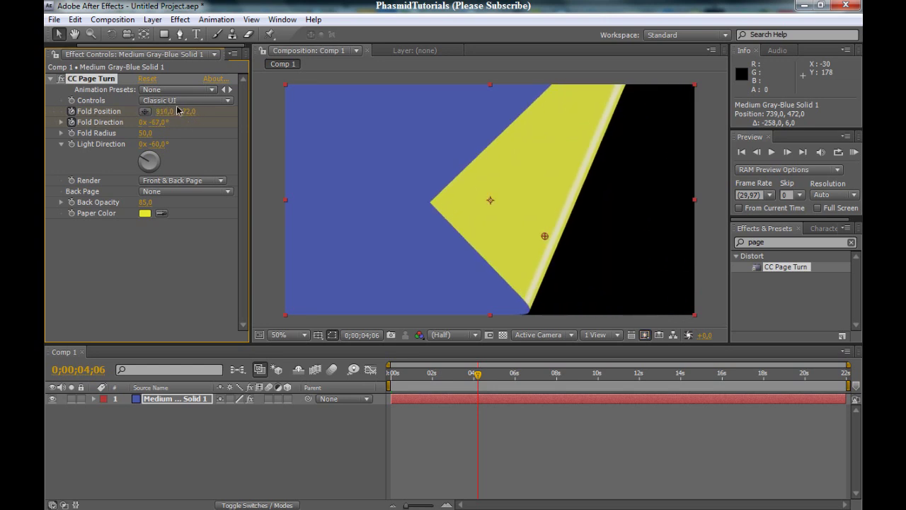
{"action": "left_click_drag", "start_coordinate": [478, 375], "coordinate": [363, 381]}
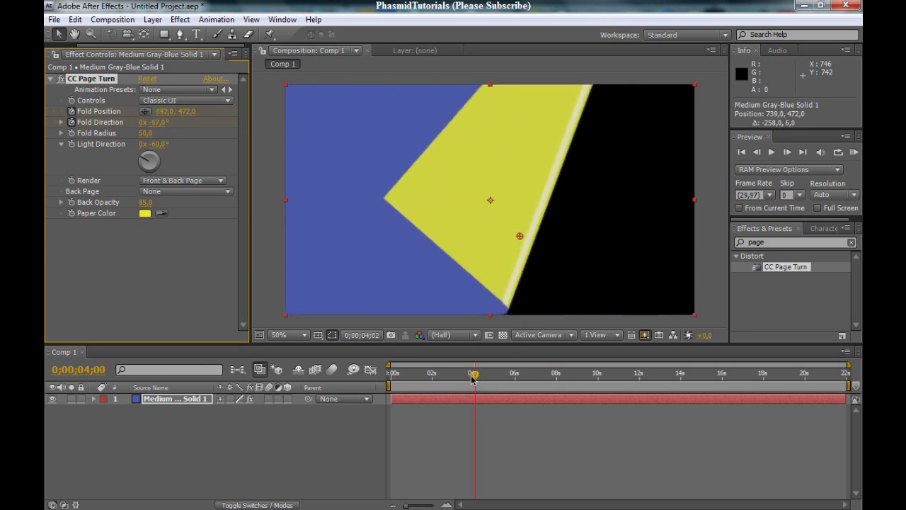
{"action": "left_click", "coordinate": [770, 152]}
- Step through the preview to three seconds to check the yellow-backed peel, then select CC Page Turn
{"action": "right_click", "coordinate": [724, 92]}
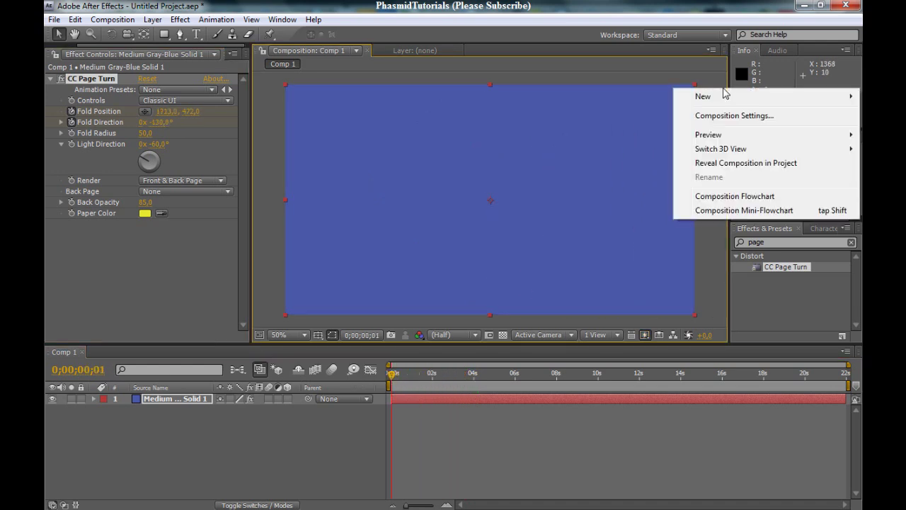
{"action": "left_click", "coordinate": [416, 5]}
{"action": "left_click", "coordinate": [786, 152]}
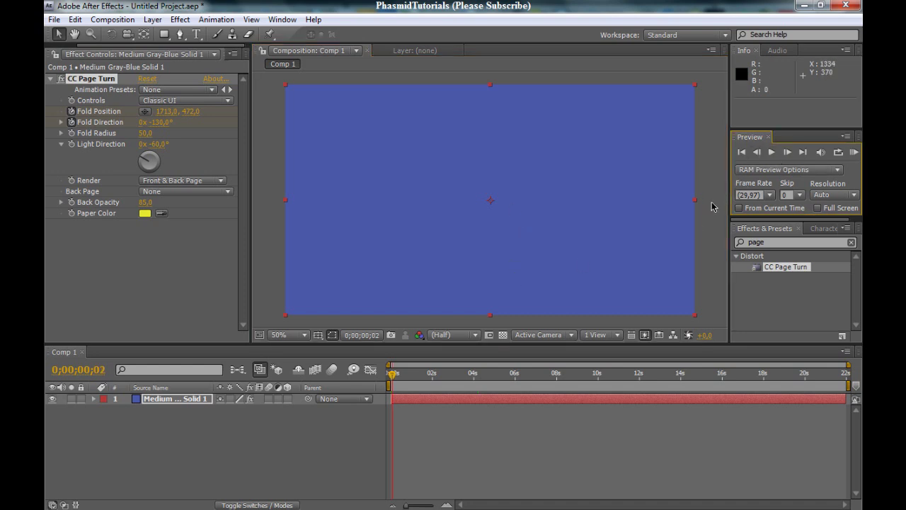
{"action": "left_click", "coordinate": [787, 152]}
{"action": "mouse_move", "coordinate": [391, 377]}
{"action": "left_mouse_down"}
{"action": "mouse_move", "coordinate": [456, 381]}
{"action": "mouse_move", "coordinate": [382, 385]}
{"action": "left_mouse_up"}
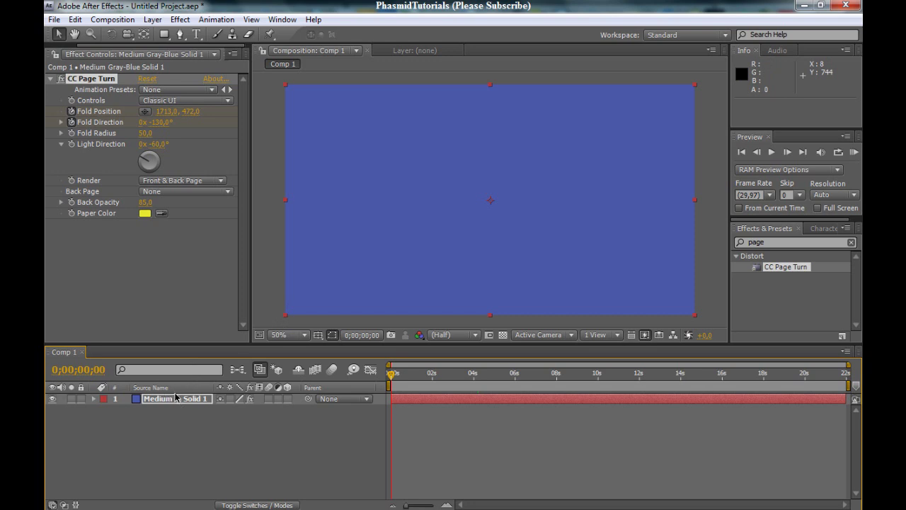
{"action": "left_click", "coordinate": [97, 83]}
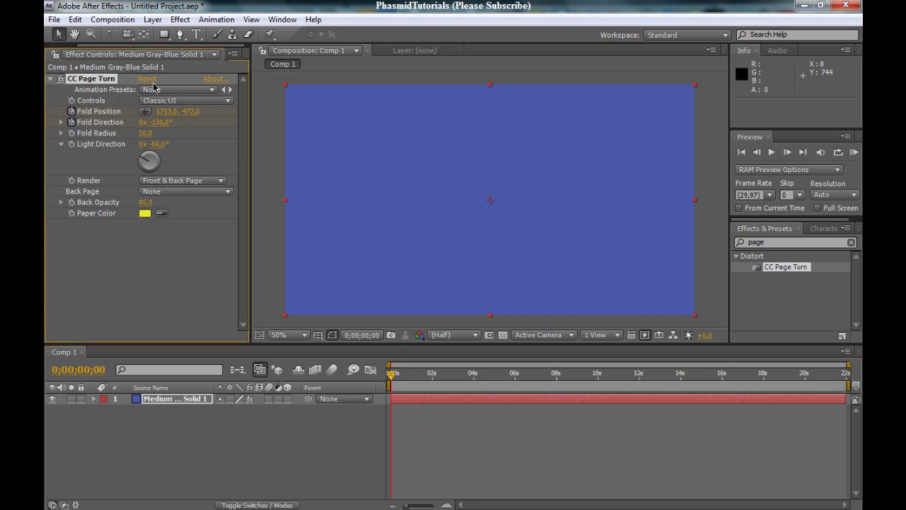
- Delete CC Page Turn and add a white text layer reading hscjbsdbv
{"action": "key", "text": "Delete"}
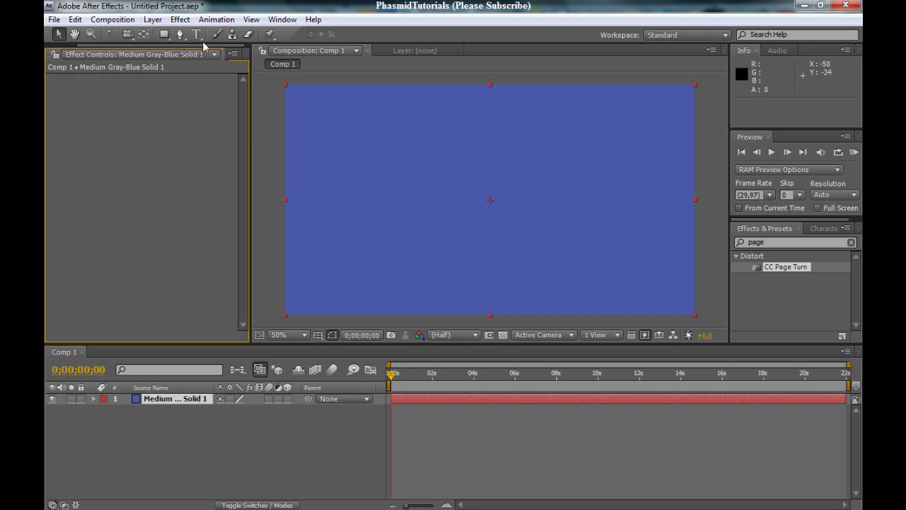
{"action": "left_click", "coordinate": [152, 20]}
{"action": "mouse_move", "coordinate": [180, 19]}
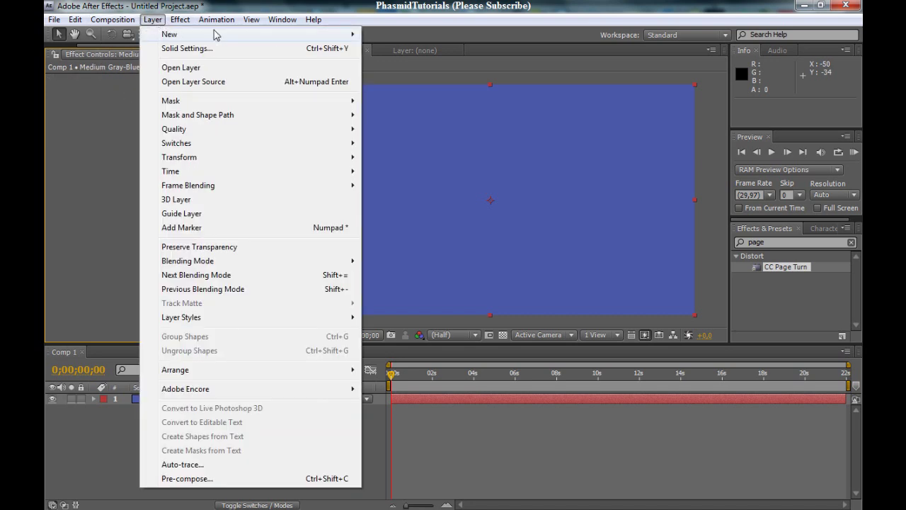
{"action": "mouse_move", "coordinate": [170, 34]}
{"action": "left_click", "coordinate": [390, 37]}
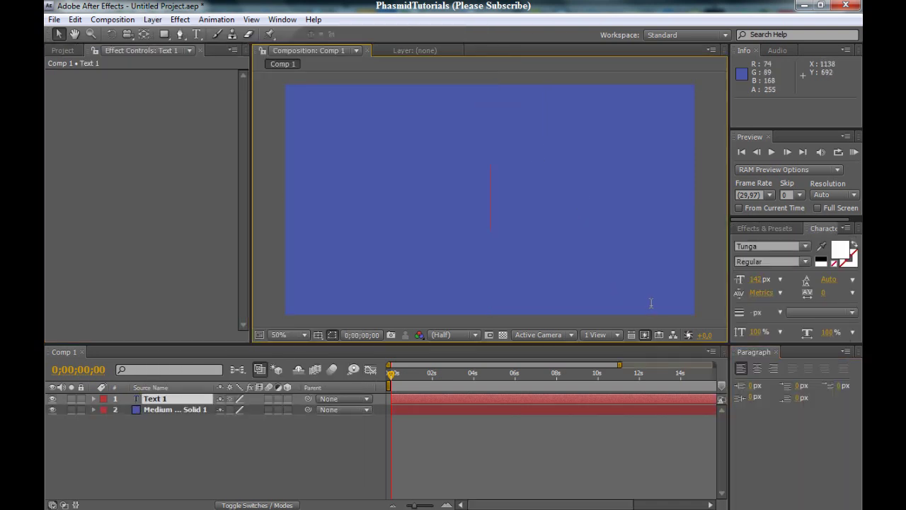
{"action": "type", "text": "hscjbsdbv"}
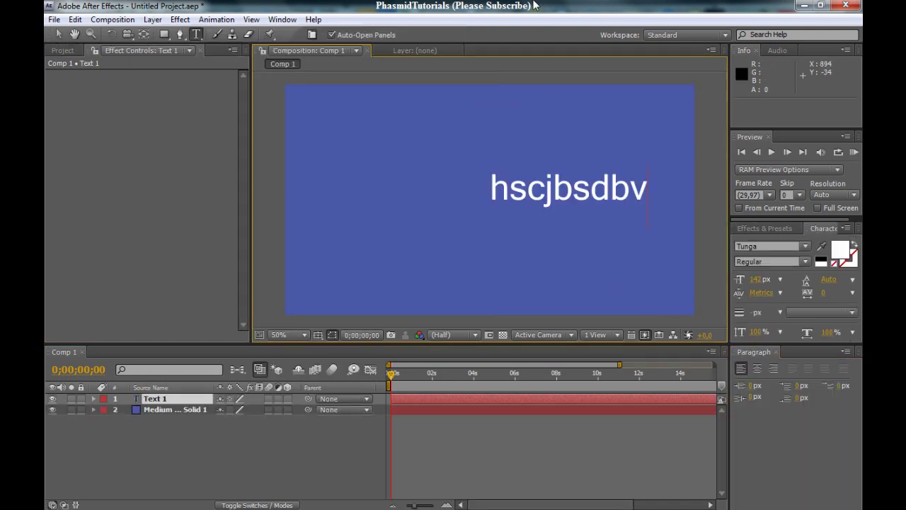
{"action": "left_click", "coordinate": [58, 34]}
- Enlarge the hscjbsdbv text to 262 px and centre it over the blue solid
{"action": "mouse_move", "coordinate": [559, 195]}
{"action": "left_mouse_down"}
{"action": "mouse_move", "coordinate": [445, 198]}
{"action": "mouse_move", "coordinate": [458, 201]}
{"action": "left_mouse_up"}
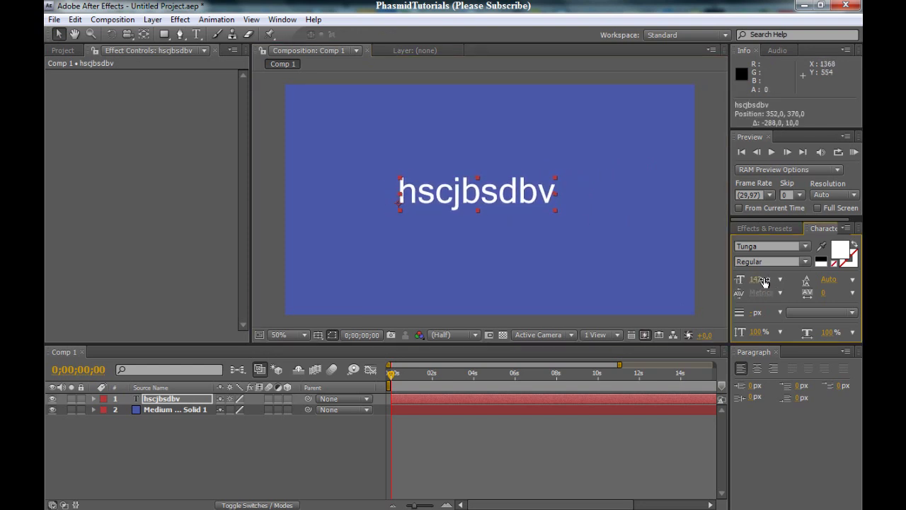
{"action": "left_click_drag", "start_coordinate": [763, 282], "coordinate": [664, 228]}
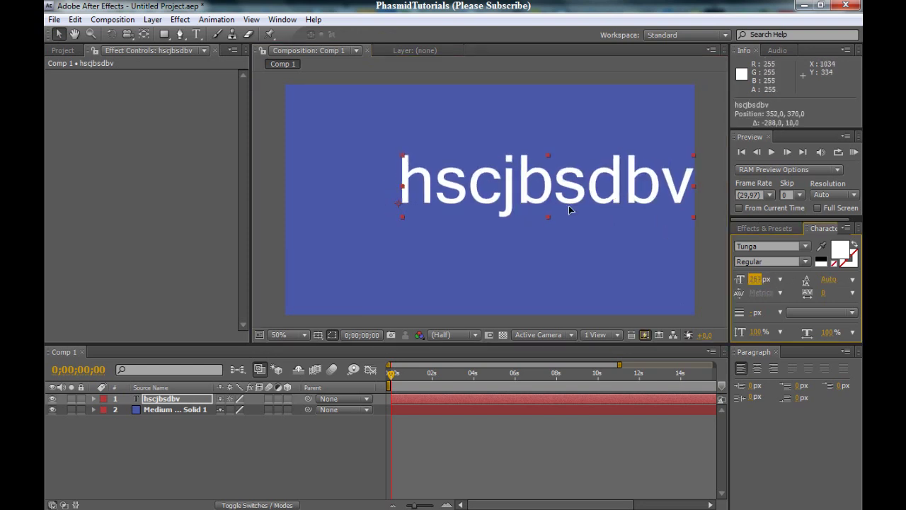
{"action": "left_click_drag", "start_coordinate": [569, 210], "coordinate": [525, 219]}
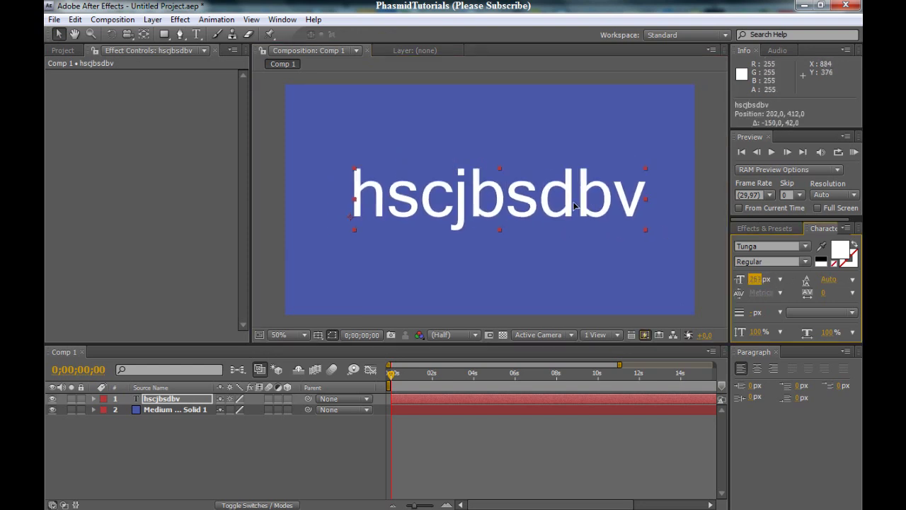
- Duplicate the hscjbsdbv text layer as hscjbsdbv 2, discarding a stray solid copy
{"action": "left_click", "coordinate": [162, 412]}
{"action": "key", "text": "ctrl+d"}
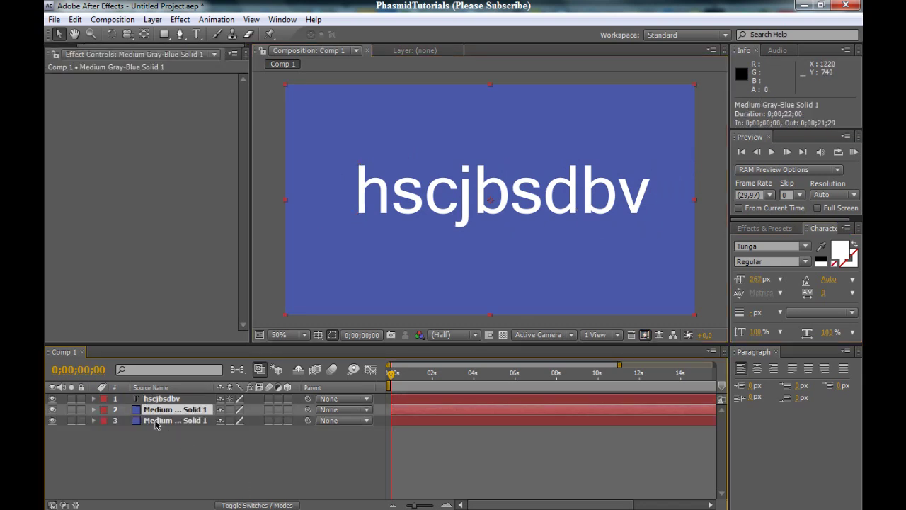
{"action": "key", "text": "Delete"}
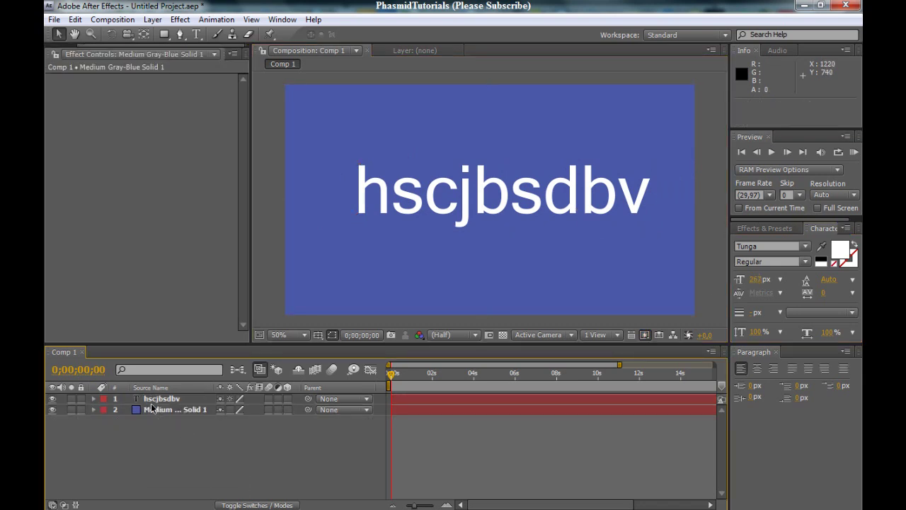
{"action": "left_click", "coordinate": [151, 408]}
{"action": "key", "text": "ctrl+d"}
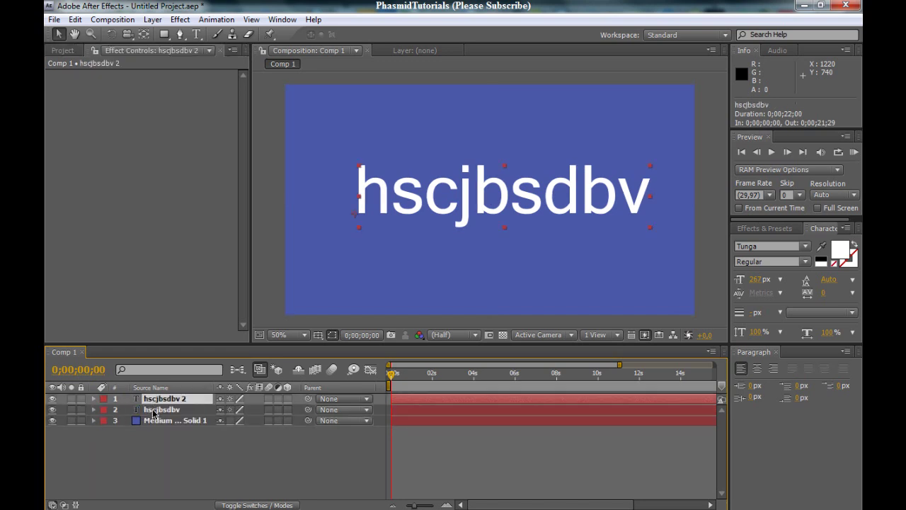
- Copy the blue solid's hex colour 4A59A8 from Solid Settings without changing it
{"action": "left_click", "coordinate": [156, 420]}
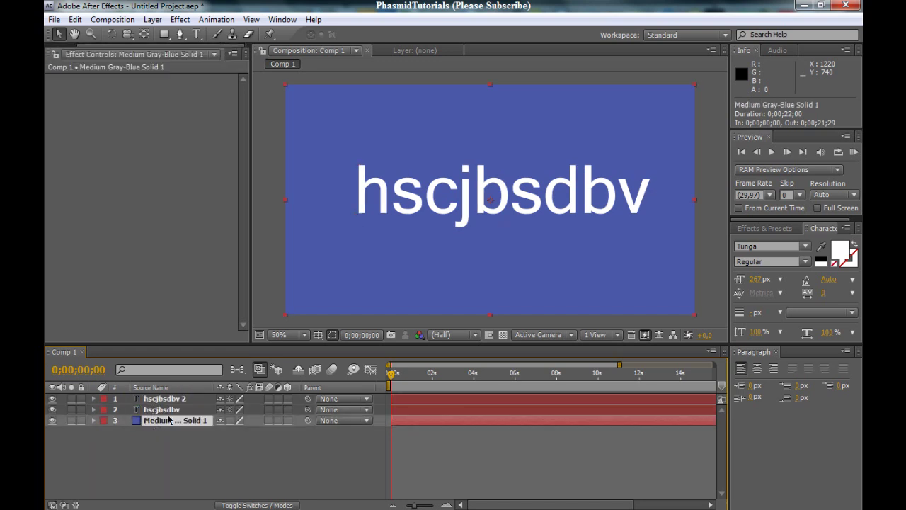
{"action": "left_click", "coordinate": [153, 20]}
{"action": "left_click", "coordinate": [180, 48]}
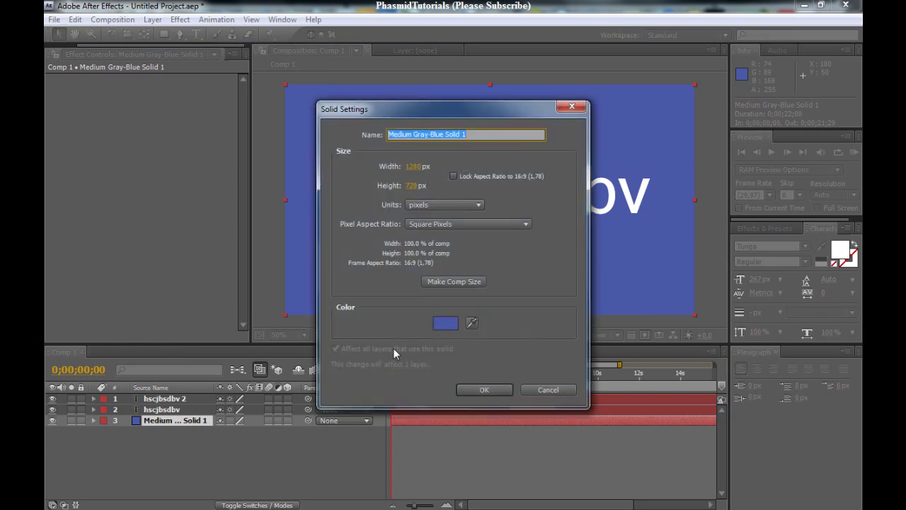
{"action": "left_click", "coordinate": [443, 323]}
{"action": "left_click", "coordinate": [283, 309]}
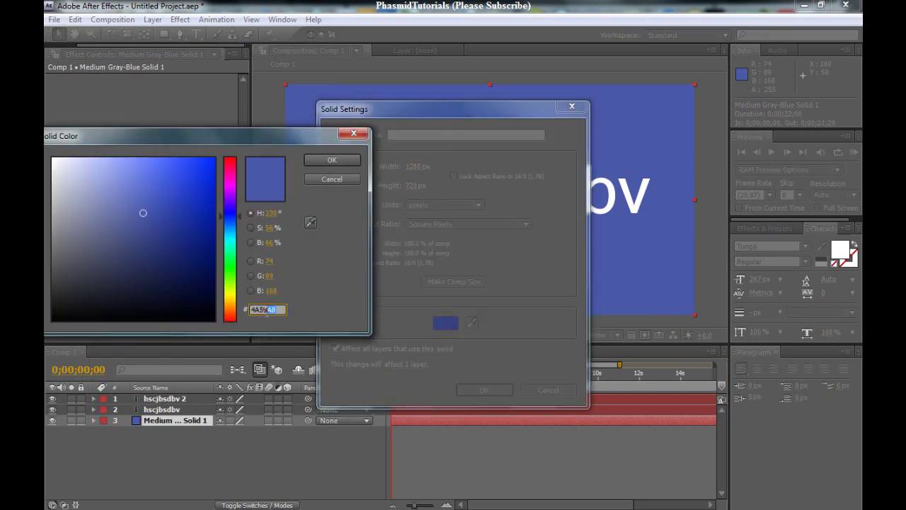
{"action": "left_click", "coordinate": [283, 310]}
{"action": "left_click", "coordinate": [354, 135]}
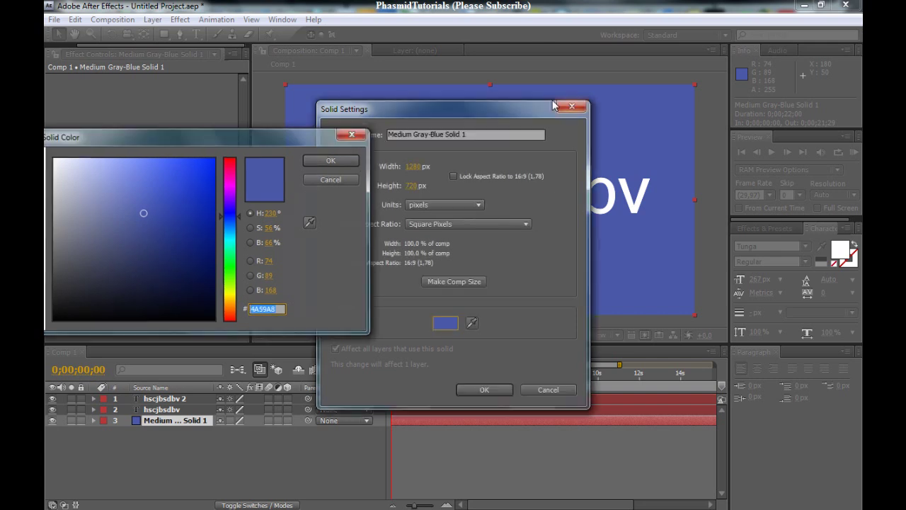
{"action": "left_click", "coordinate": [572, 106]}
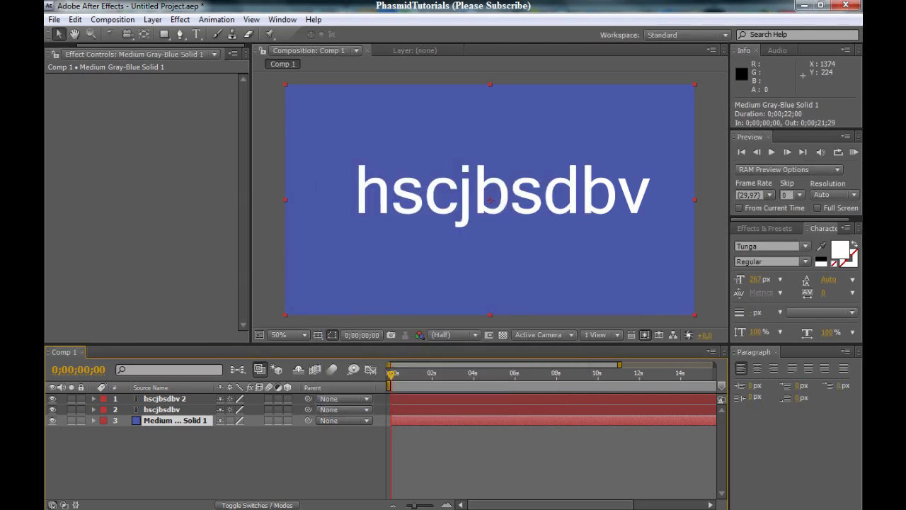
{"action": "left_click", "coordinate": [165, 400]}
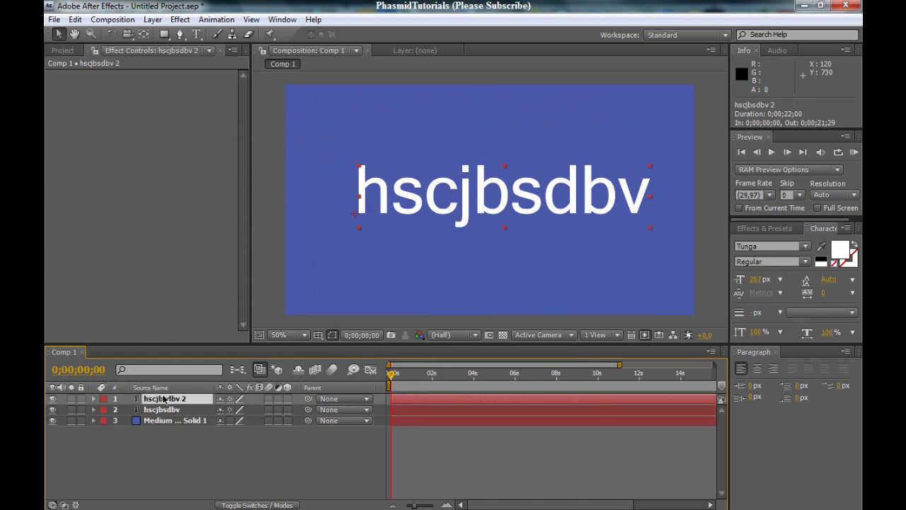
- Set the top text layer's fill colour to blue 4A59A8, matching the background solid
{"action": "left_click", "coordinate": [840, 249]}
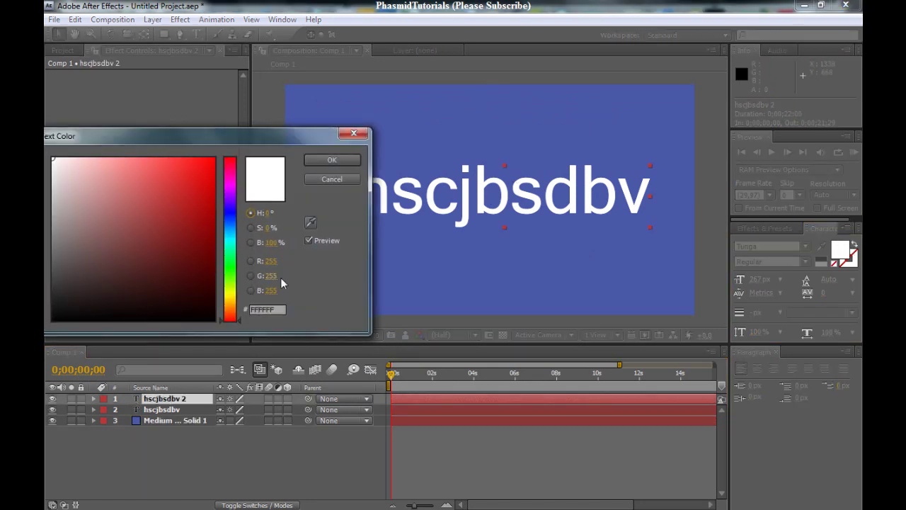
{"action": "left_click", "coordinate": [279, 312]}
{"action": "type", "text": "4A59A8"}
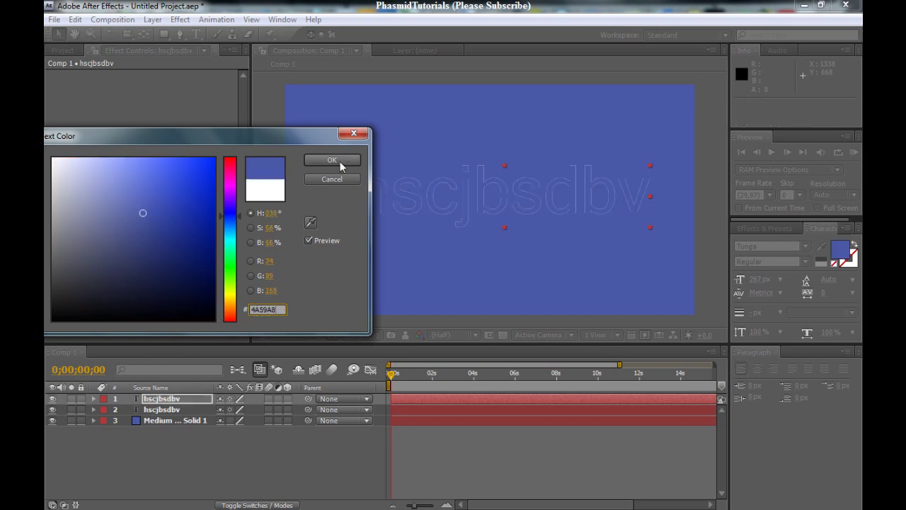
{"action": "left_click", "coordinate": [341, 163]}
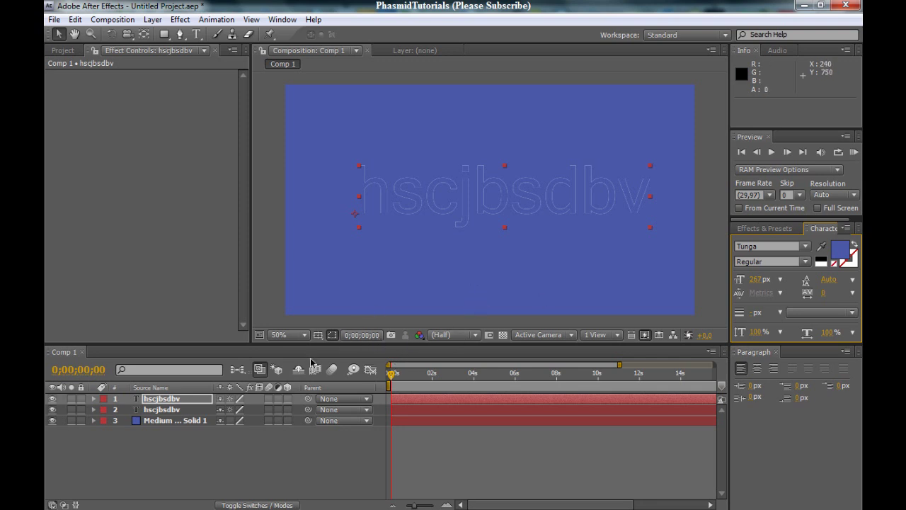
- Apply CC Page Turn from Effects & Presets to the blue text layer 1
{"action": "left_click", "coordinate": [764, 228]}
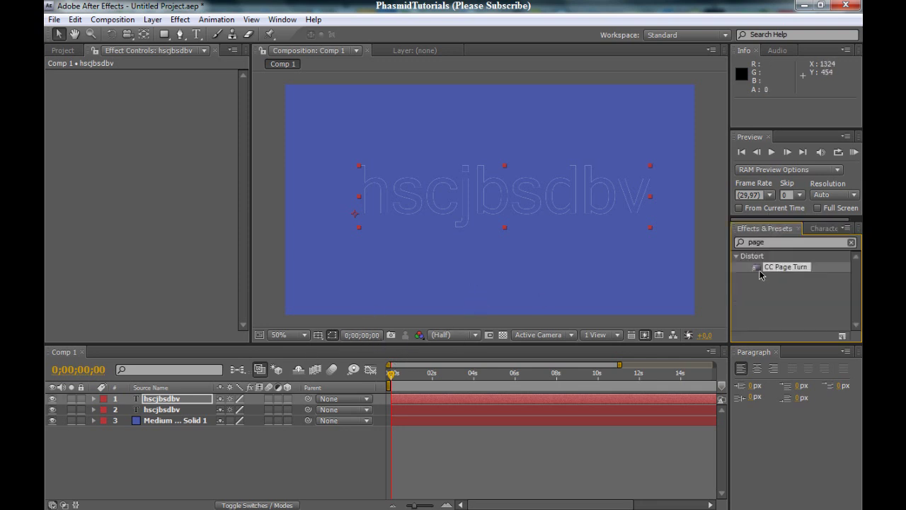
{"action": "left_click_drag", "start_coordinate": [777, 268], "coordinate": [167, 405]}
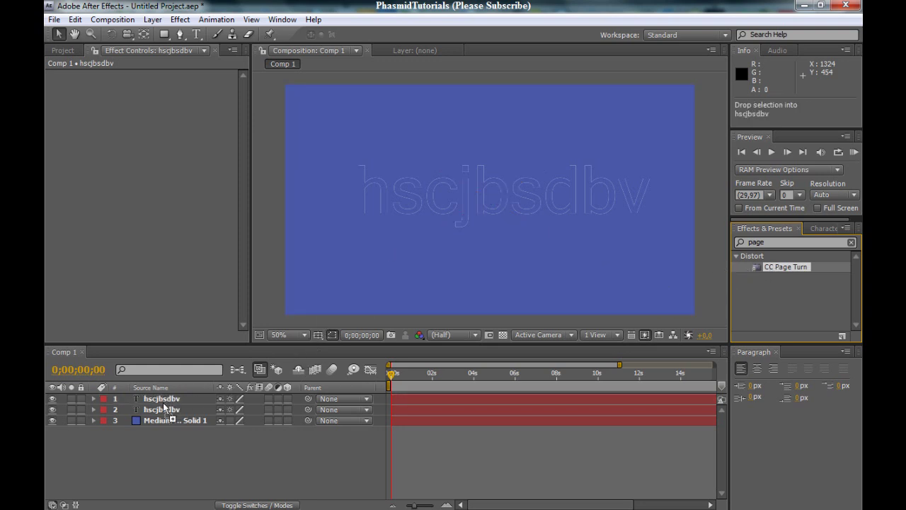
{"action": "left_click_drag", "start_coordinate": [168, 405], "coordinate": [162, 400]}
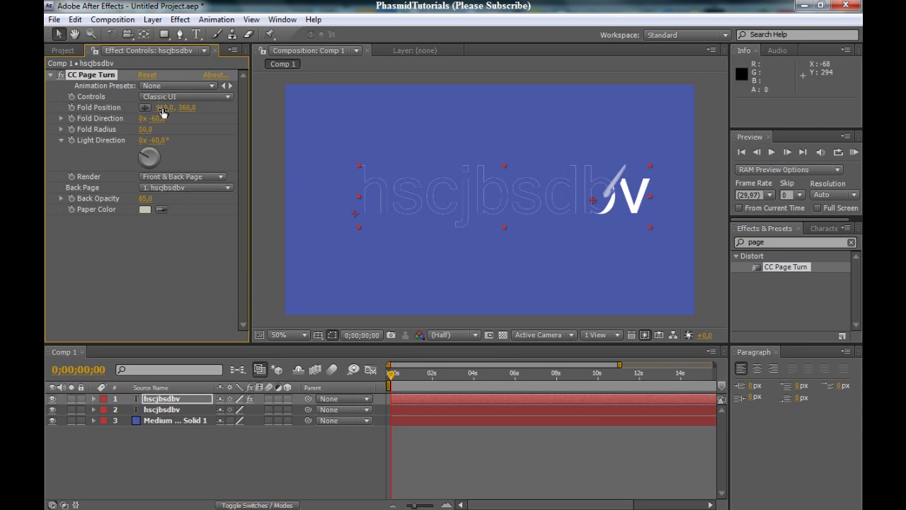
- Set CC Page Turn's Back Page to None and drag the fold to 1061, 388, peeling the letters
{"action": "mouse_move", "coordinate": [164, 113]}
{"action": "left_mouse_down"}
{"action": "mouse_move", "coordinate": [150, 111]}
{"action": "mouse_move", "coordinate": [168, 126]}
{"action": "left_mouse_up"}
{"action": "left_click", "coordinate": [228, 182]}
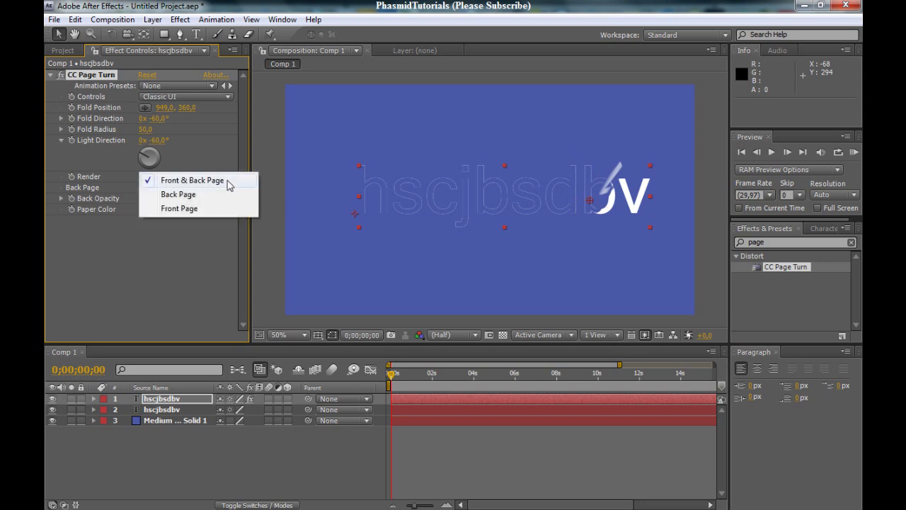
{"action": "left_click", "coordinate": [188, 230]}
{"action": "left_click", "coordinate": [209, 188]}
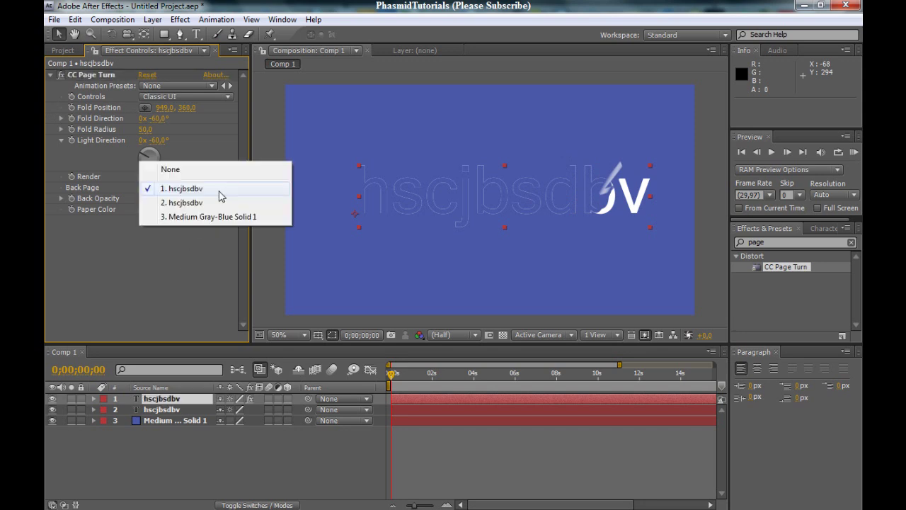
{"action": "left_click", "coordinate": [190, 173]}
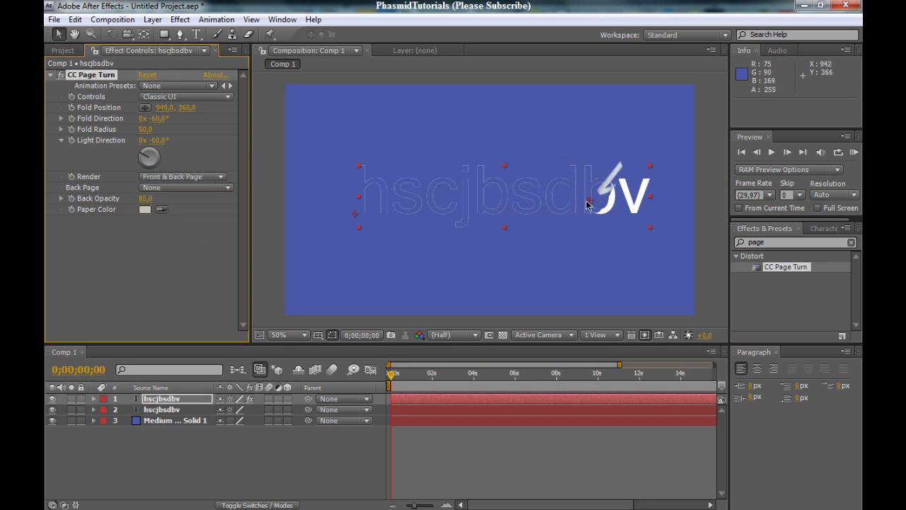
{"action": "mouse_move", "coordinate": [587, 205]}
{"action": "left_mouse_down"}
{"action": "mouse_move", "coordinate": [415, 198]}
{"action": "mouse_move", "coordinate": [524, 214]}
{"action": "mouse_move", "coordinate": [627, 208]}
{"action": "mouse_move", "coordinate": [645, 220]}
{"action": "mouse_move", "coordinate": [616, 239]}
{"action": "mouse_move", "coordinate": [656, 243]}
{"action": "mouse_move", "coordinate": [582, 225]}
{"action": "mouse_move", "coordinate": [623, 214]}
{"action": "left_mouse_up"}
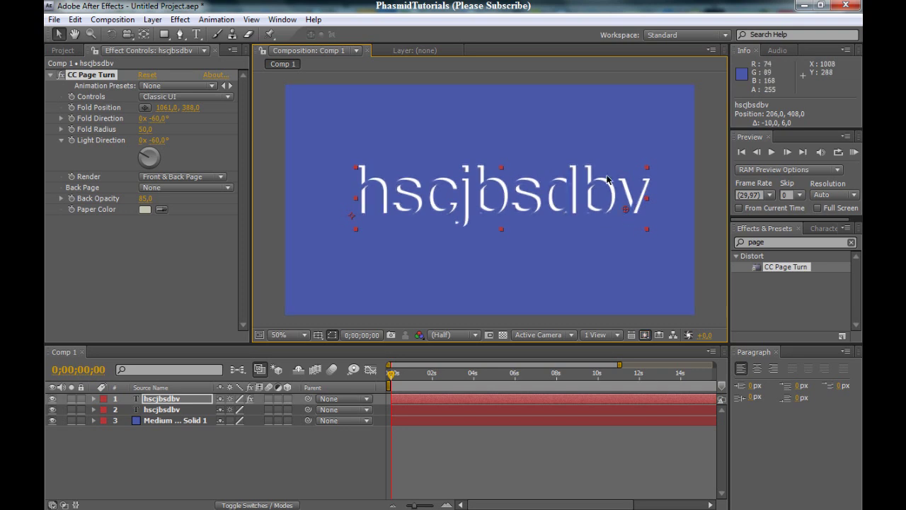